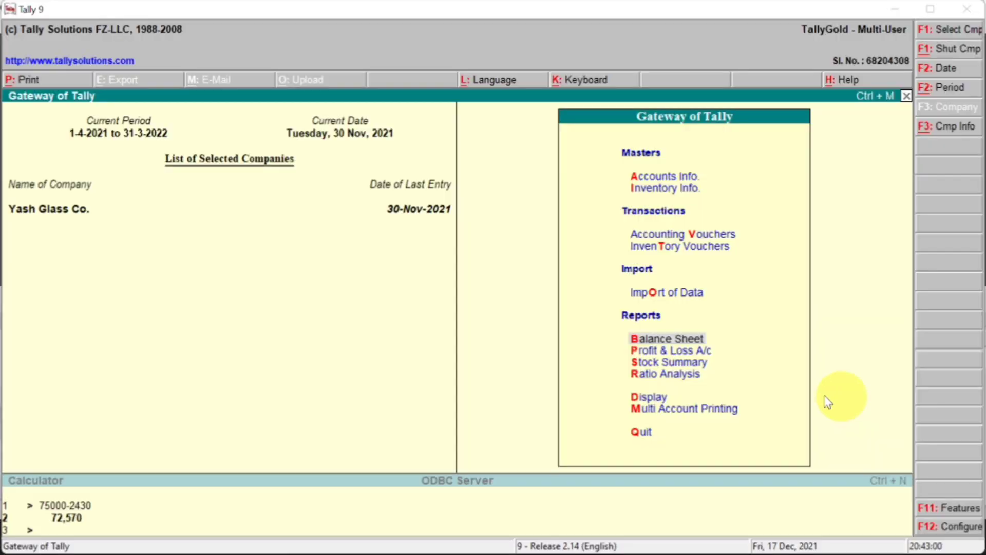
Open the Balance Sheet in detailed view and drill into the Duties & Taxes group under Current Liabilities
click(655, 337)
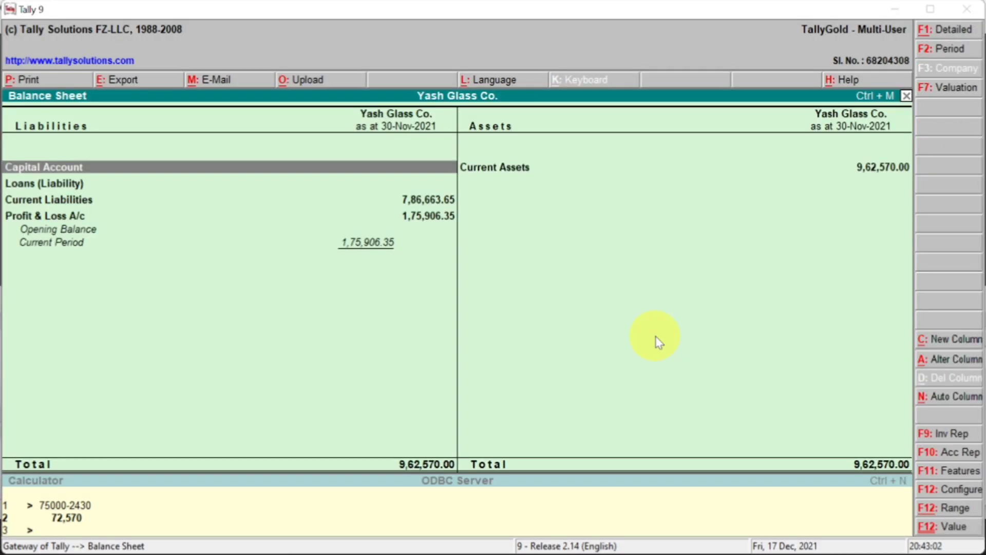
key(alt+F1)
key(Down)
key(Down)
key(Down)
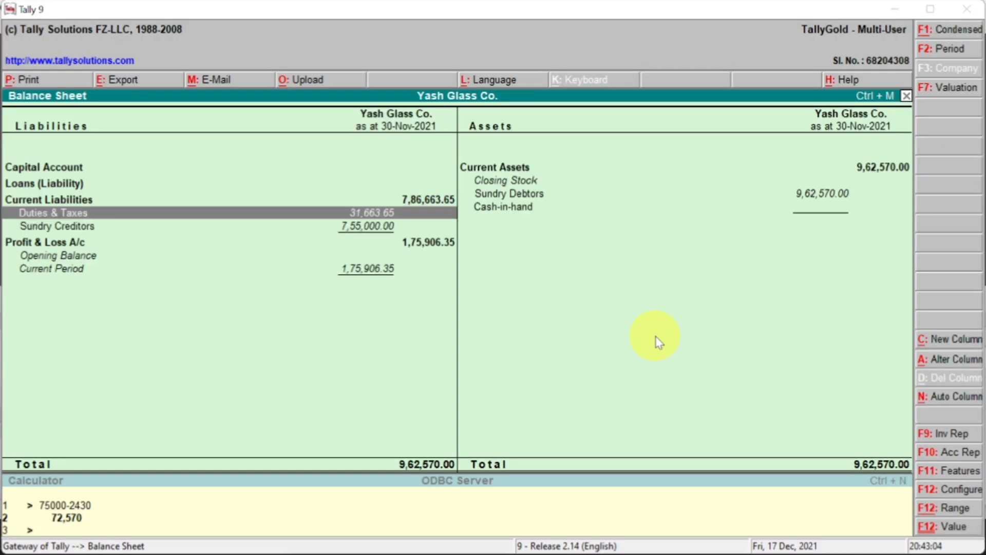
key(Return)
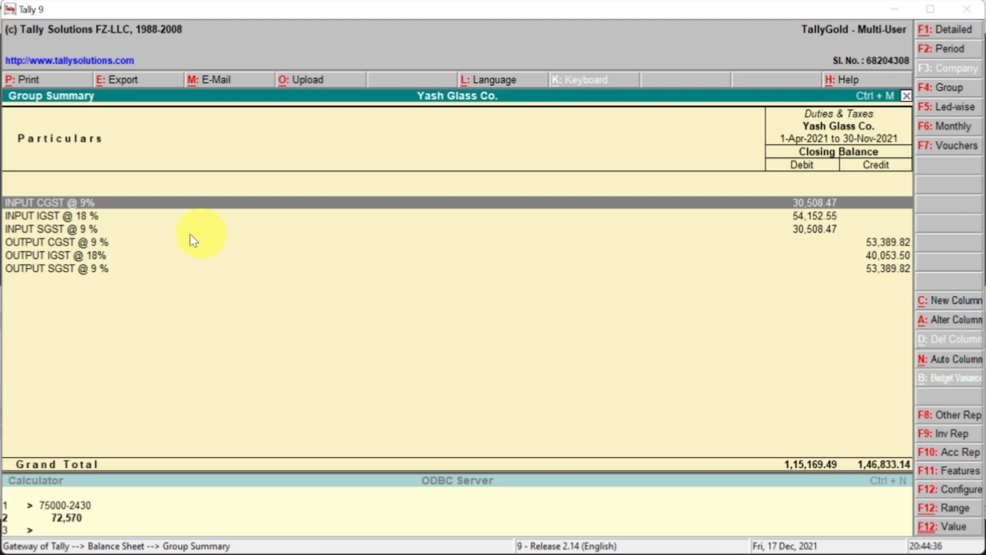
Review the INPUT CGST, INPUT IGST and INPUT SGST ledgers in the Duties & Taxes summary
click(77, 217)
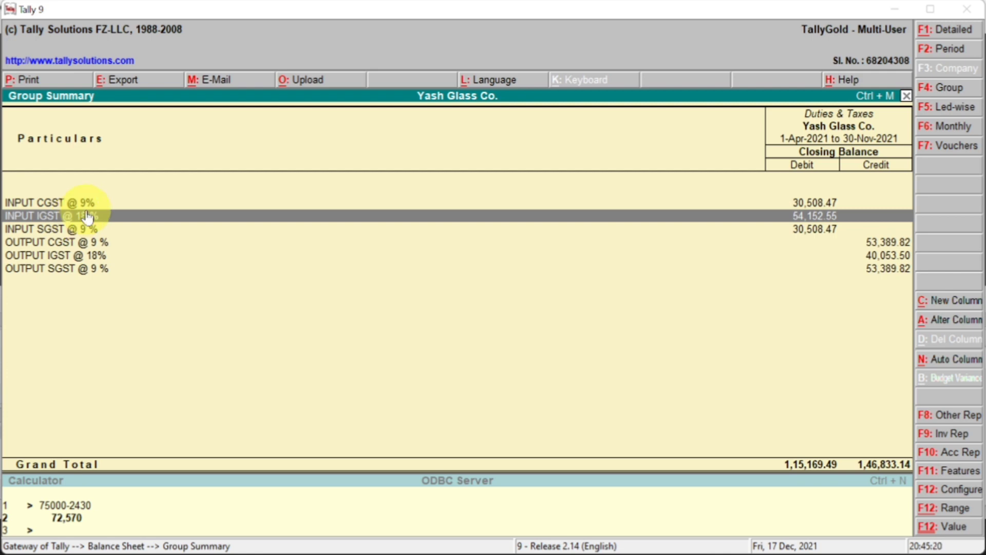
click(76, 231)
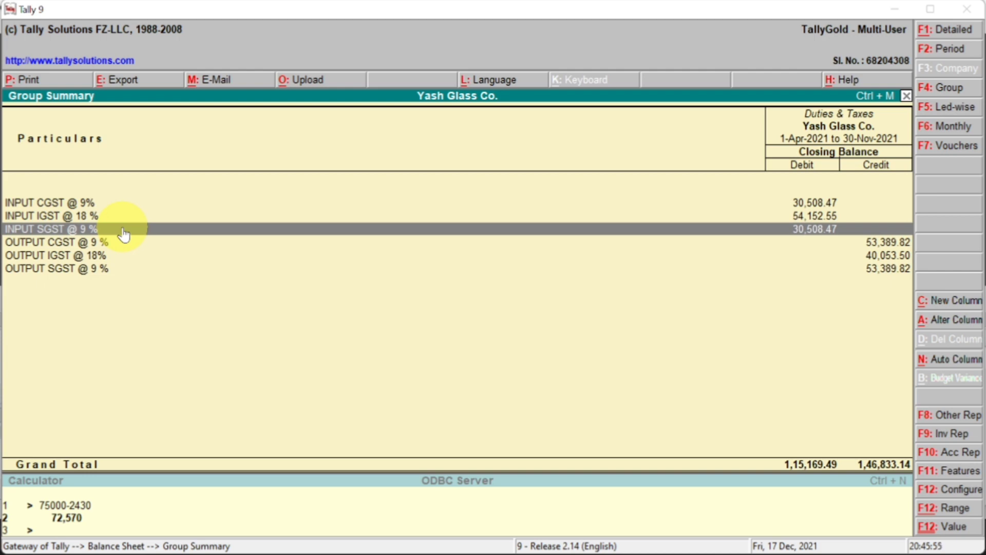
click(95, 203)
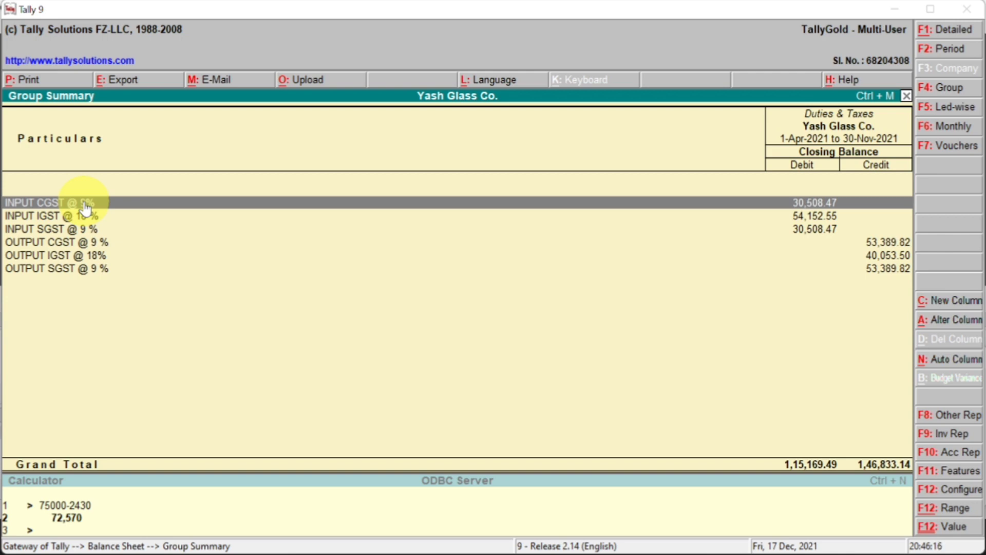
click(84, 216)
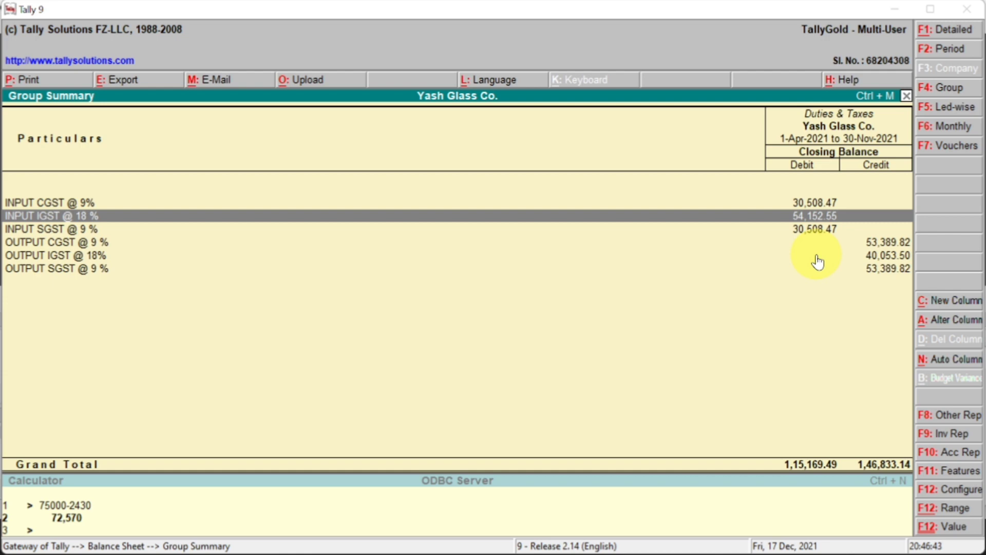
Check the saved Duties & Taxes screenshot in Photos, then return to Tally and compare the INPUT IGST and OUTPUT IGST balances
key(alt+Tab)
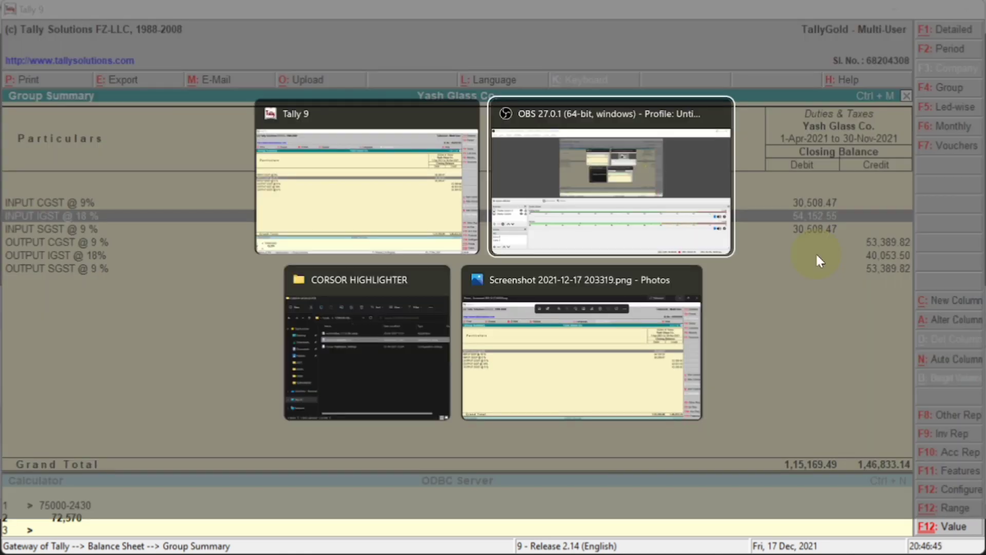
click(655, 324)
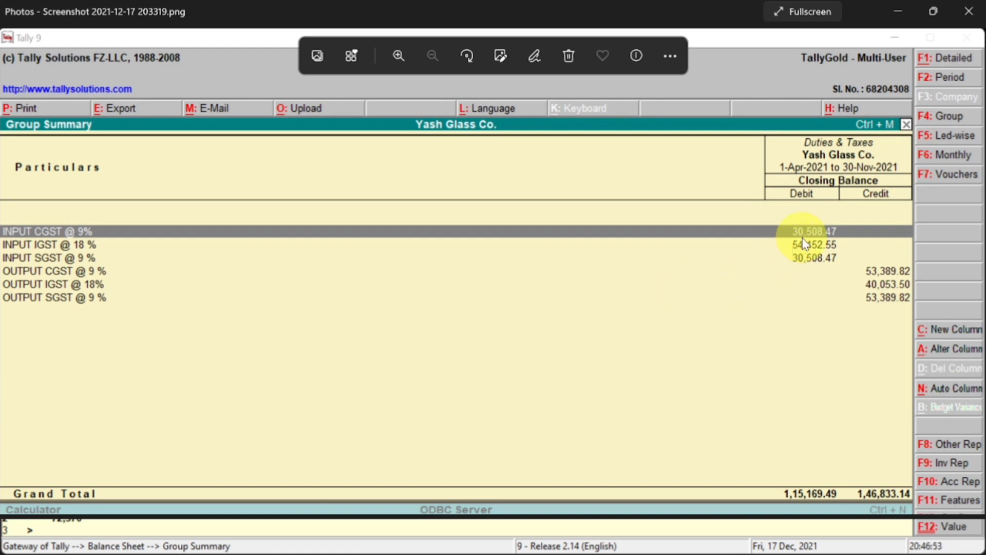
key(alt+Tab)
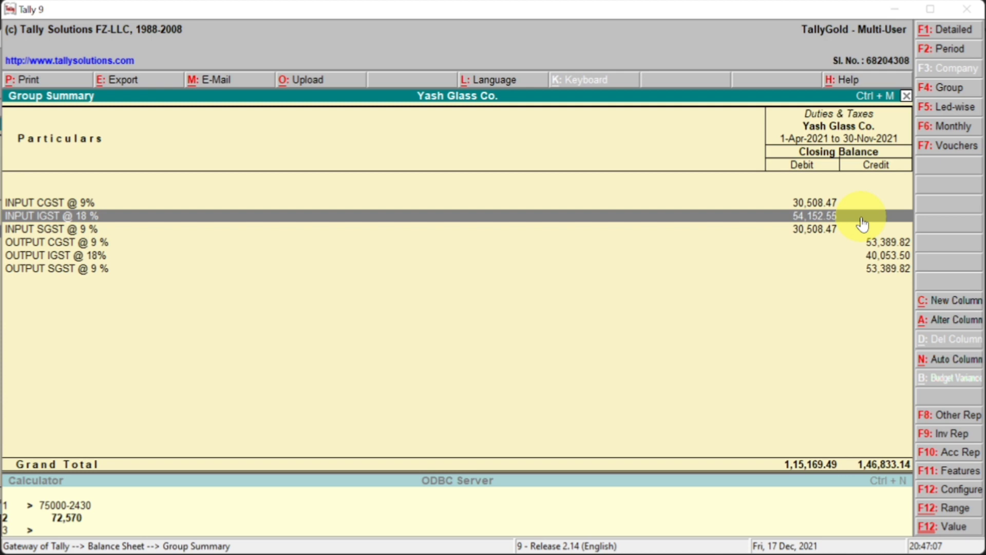
click(884, 256)
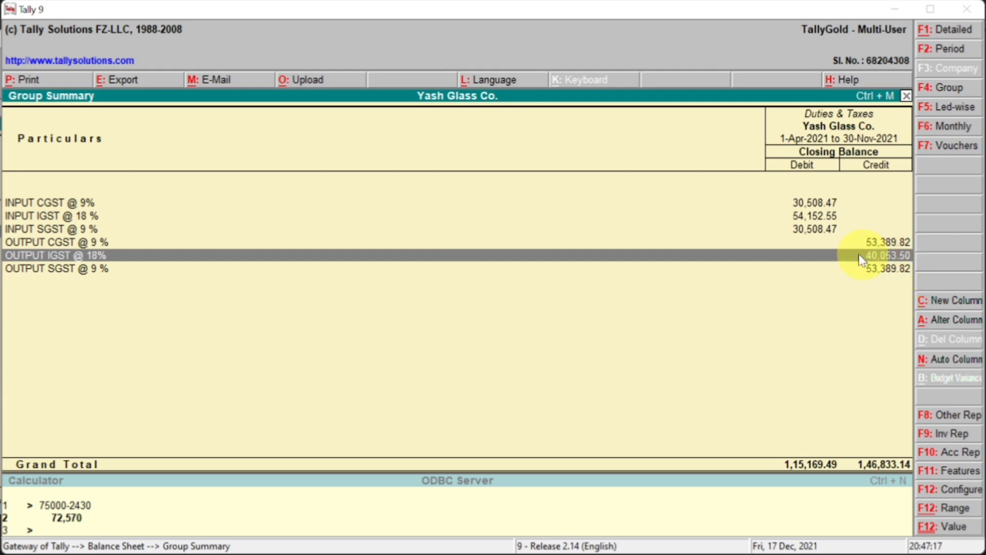
click(816, 216)
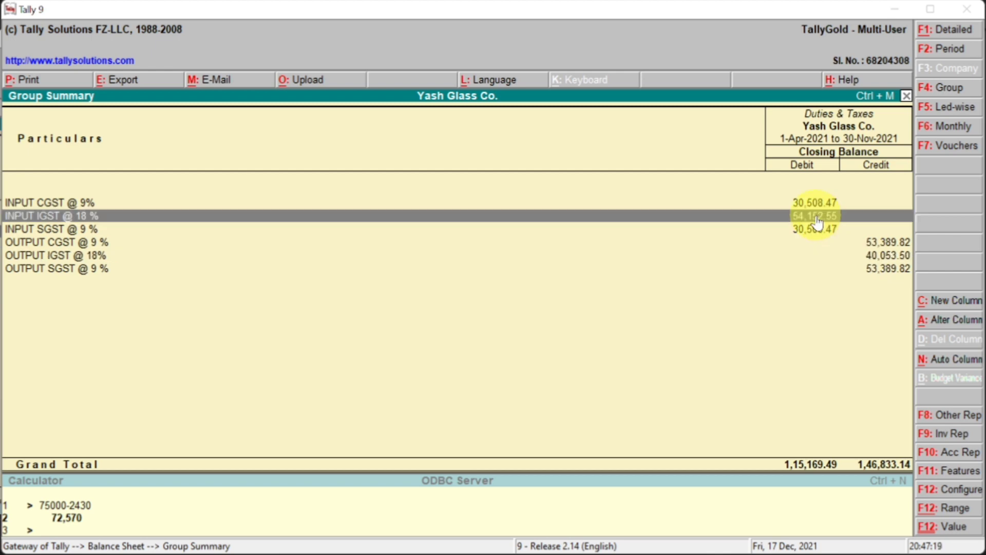
click(881, 256)
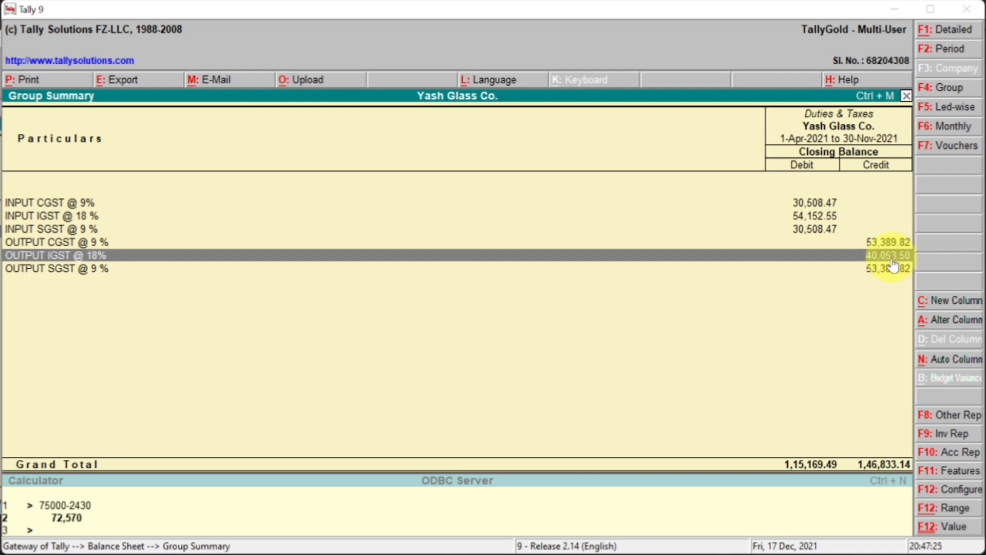
Leave the Balance Sheet reports and start a new journal voucher for Yash Glass Co
key(Escape)
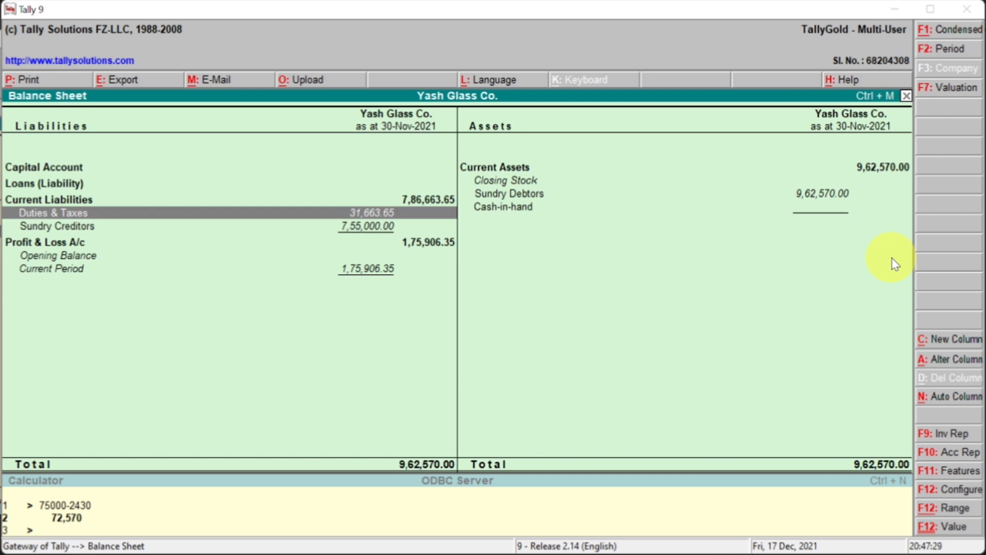
key(Escape)
click(714, 238)
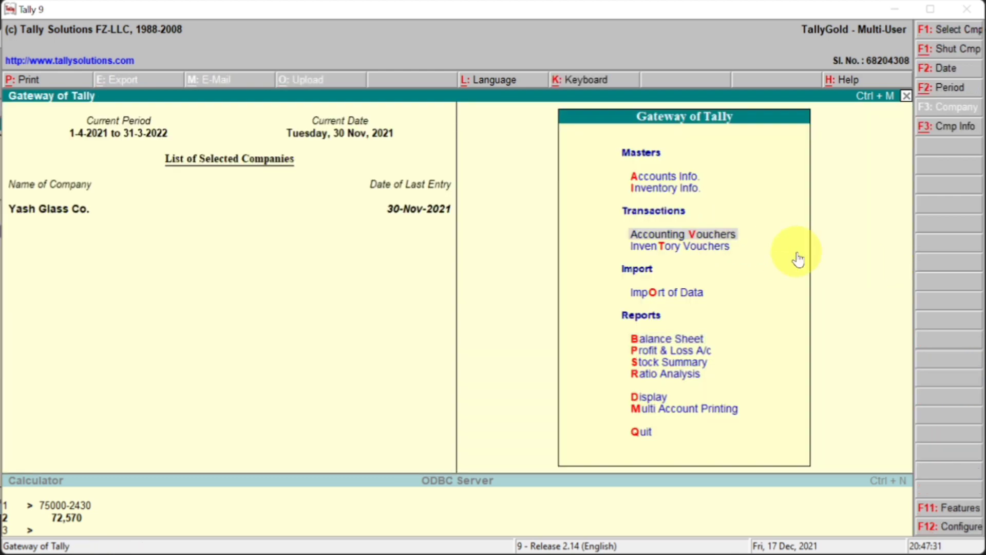
key(Return)
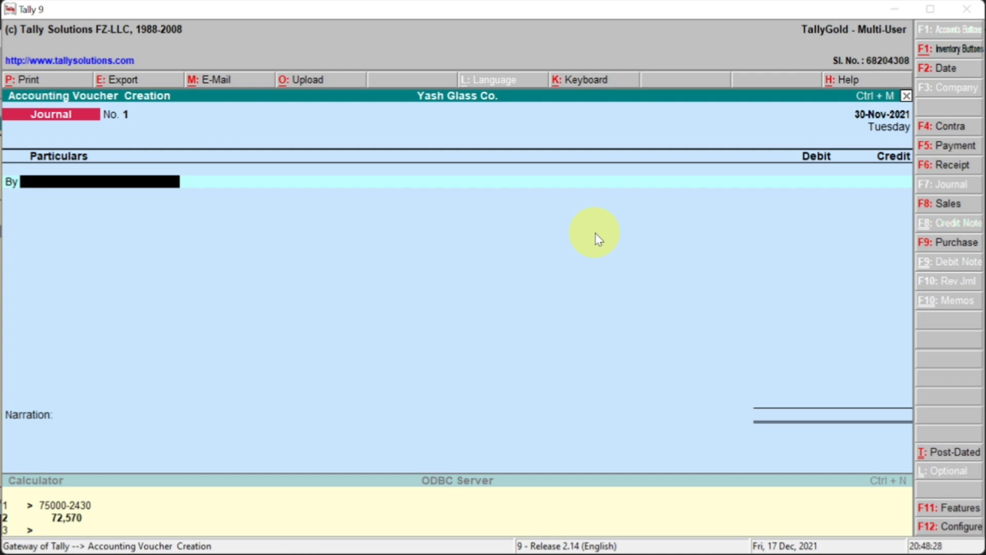
Debit OUTPUT IGST @ 18% with 40,053.50 and credit the same amount to INPUT IGST @ 18 %
text(OUT)
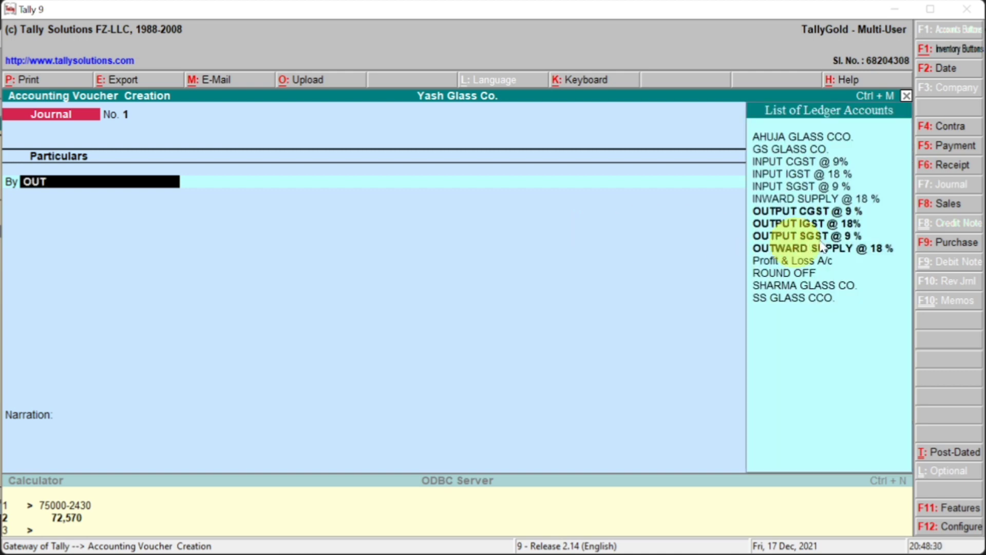
click(833, 224)
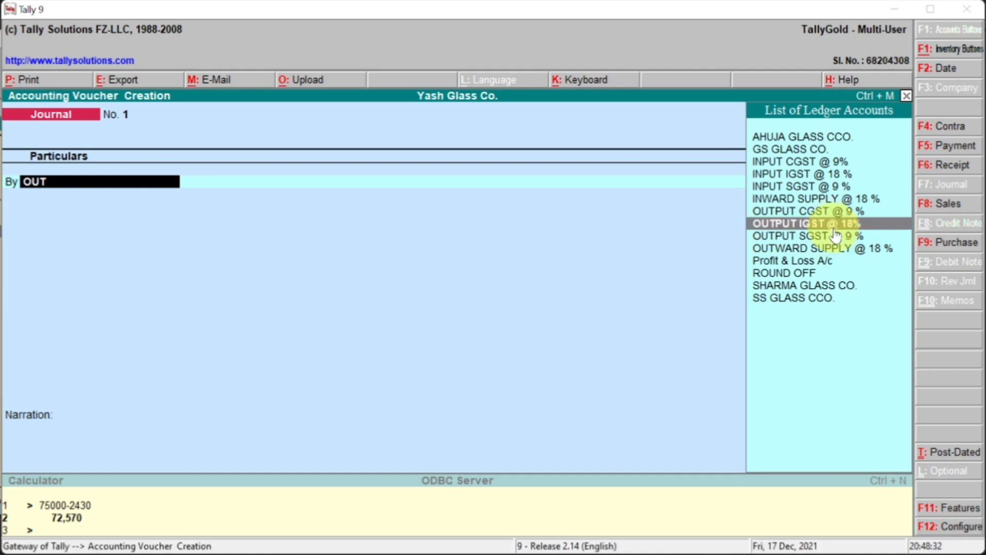
click(833, 229)
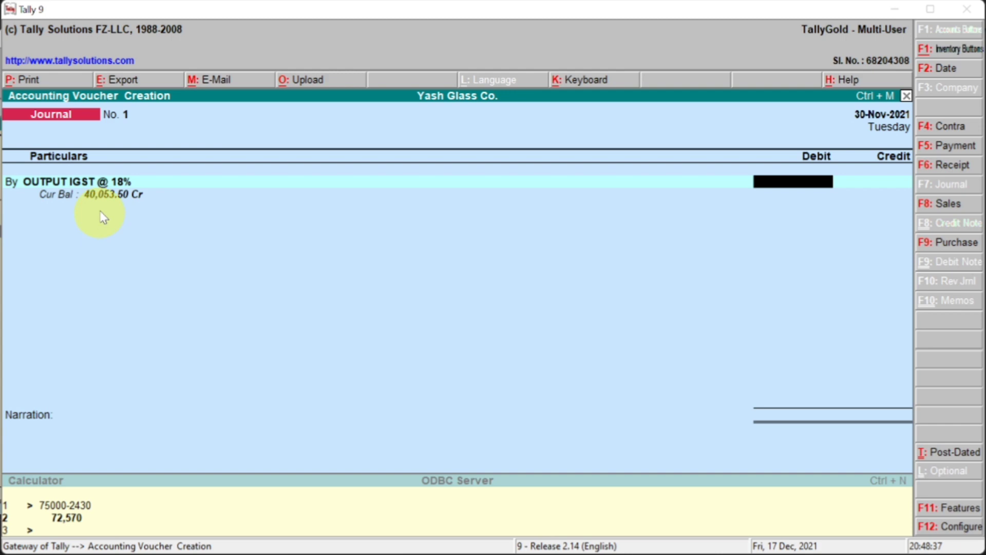
key(alt+Tab)
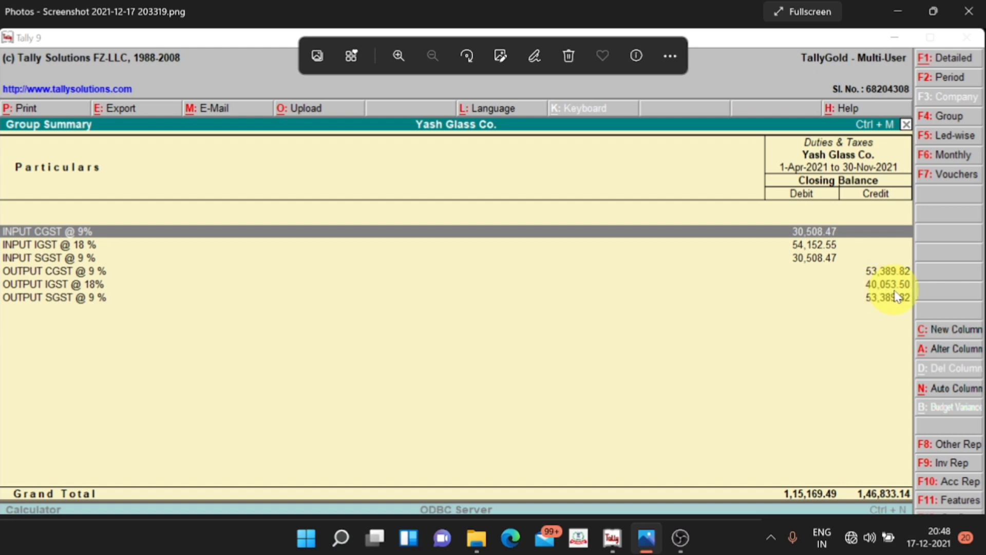
key(alt+Tab)
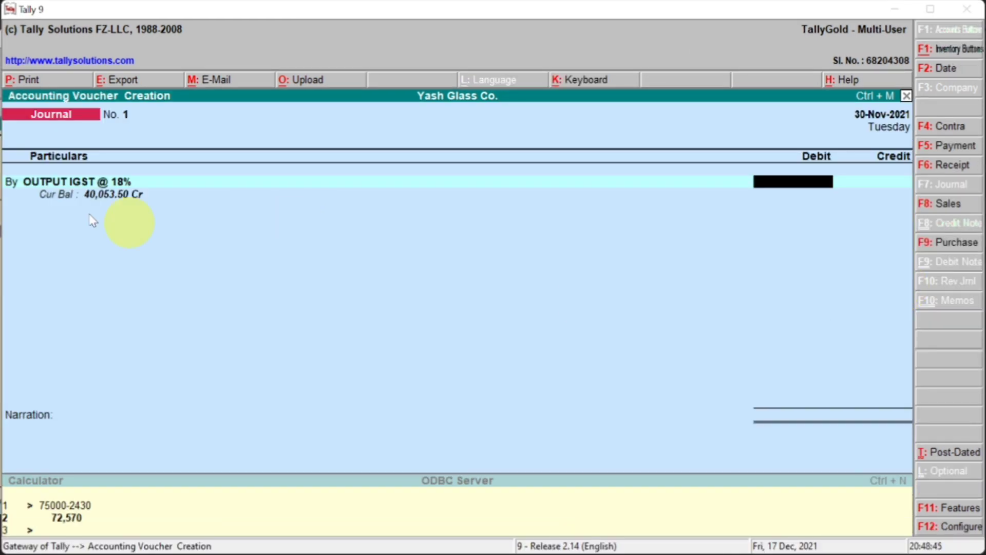
text(40053.50)
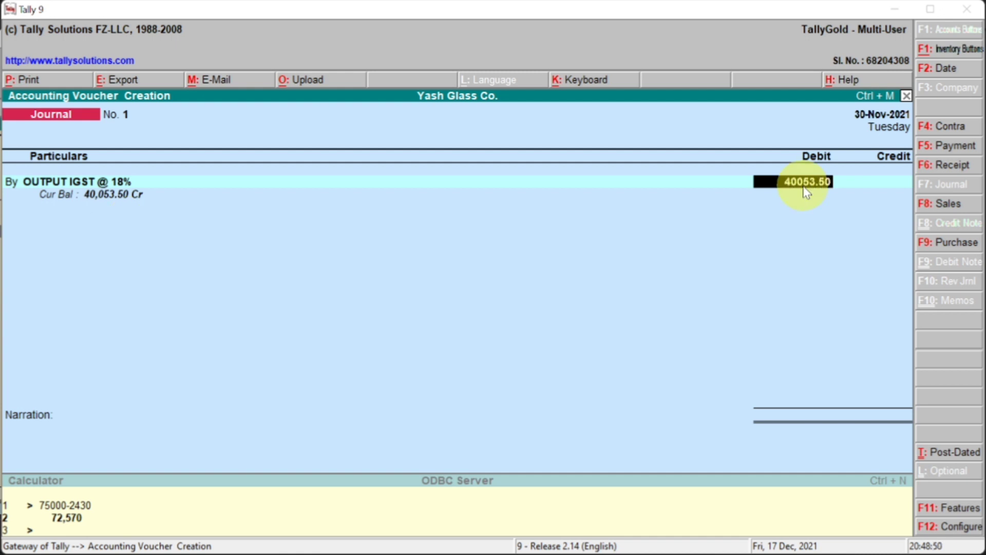
key(Return)
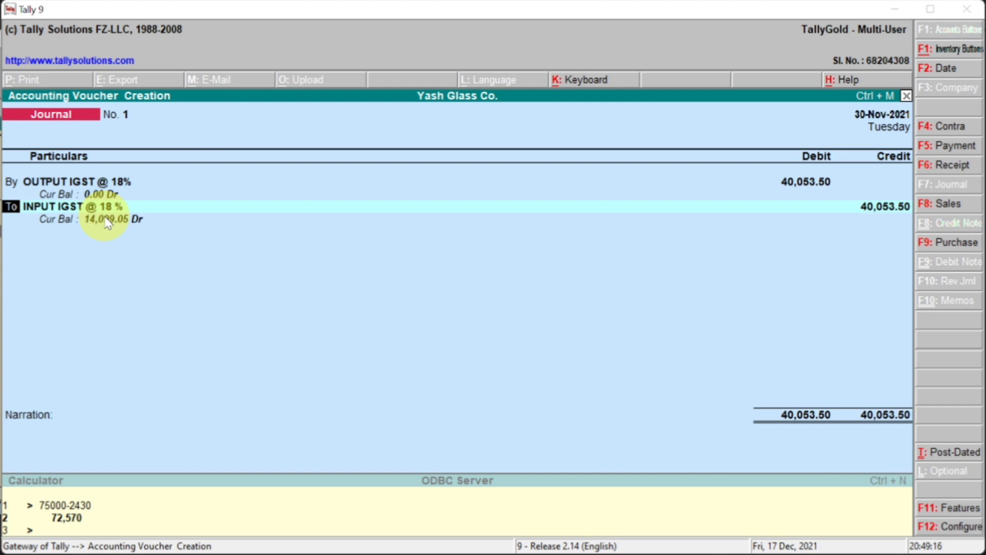
Check the INPUT IGST credit against the screenshot in Photos, save the journal voucher without a narration, and leave voucher entry
key(Return)
key(Return)
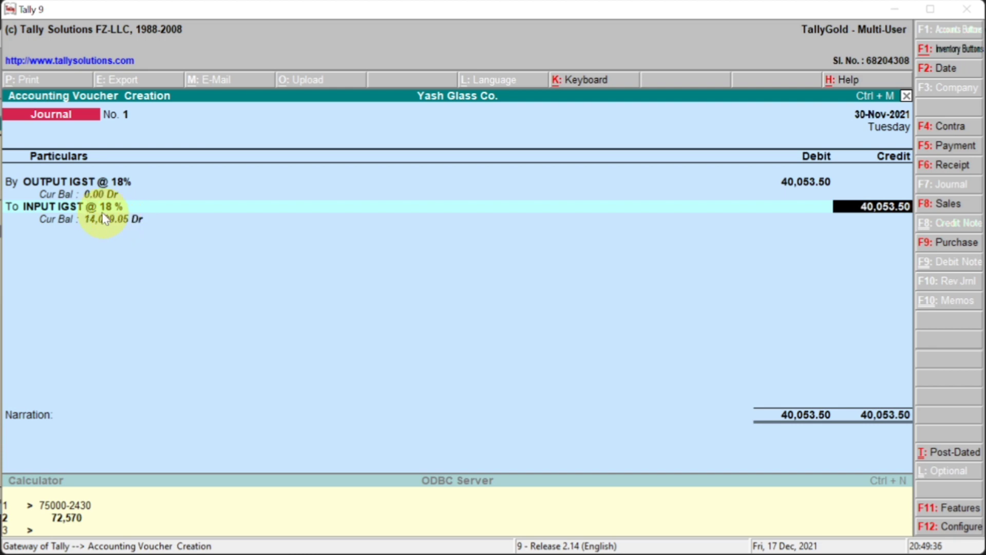
key(alt+Tab)
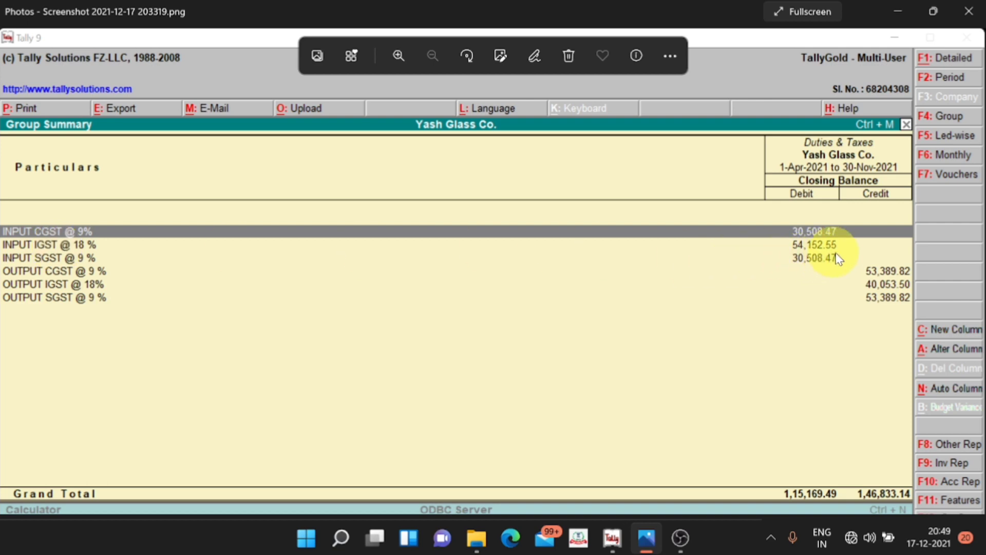
key(alt+Tab)
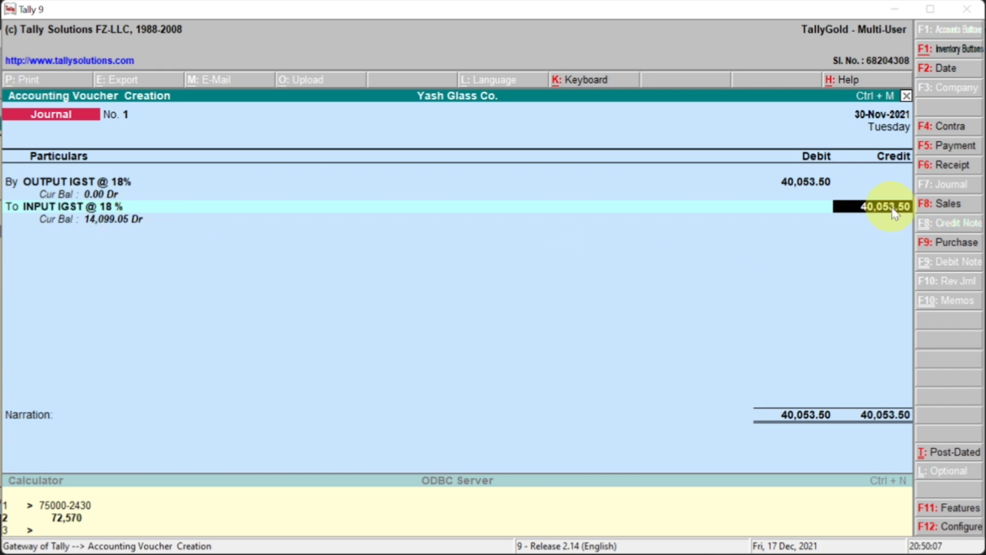
key(Return)
key(Return)
key(Return)
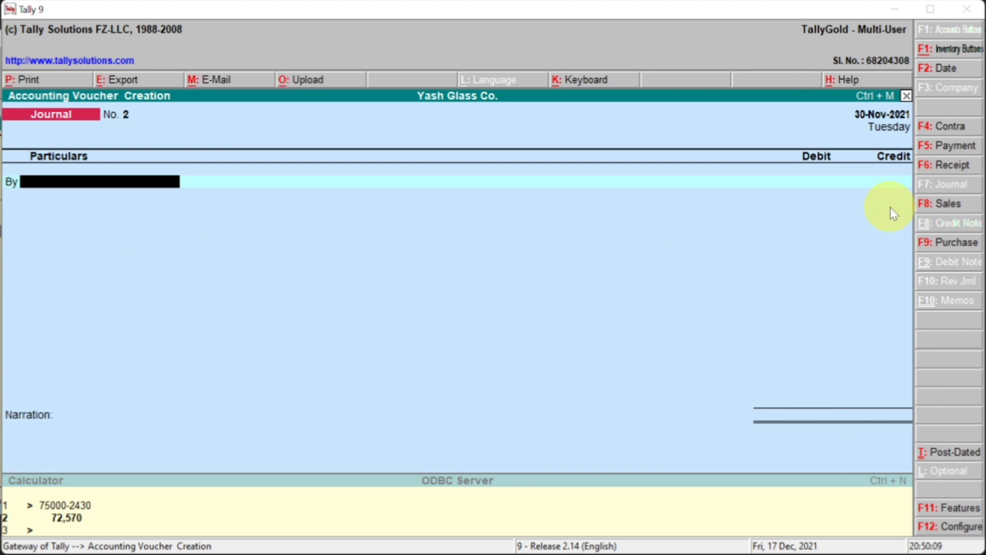
key(Escape)
key(Return)
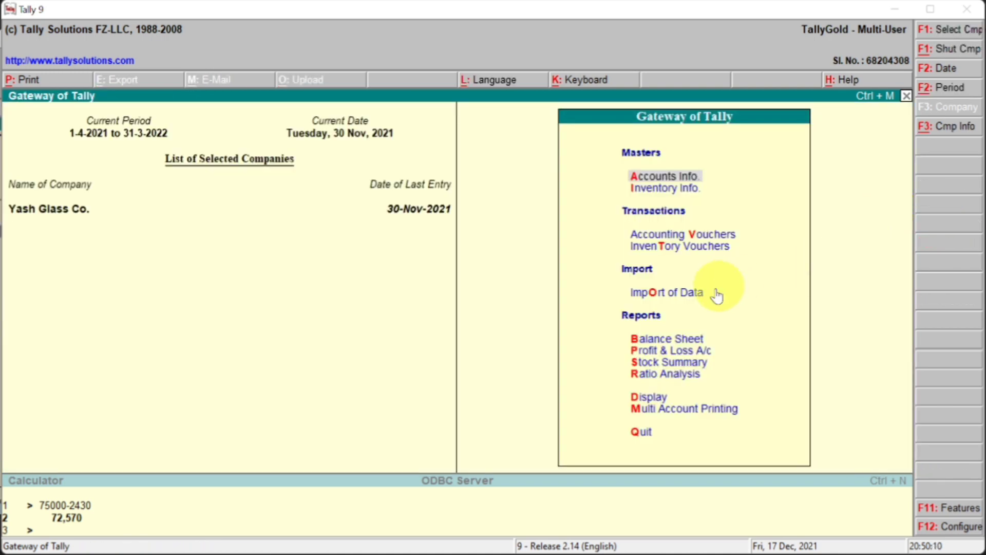
Reopen the detailed Balance Sheet and display the Duties & Taxes summary after the IGST set-off
double_click(674, 338)
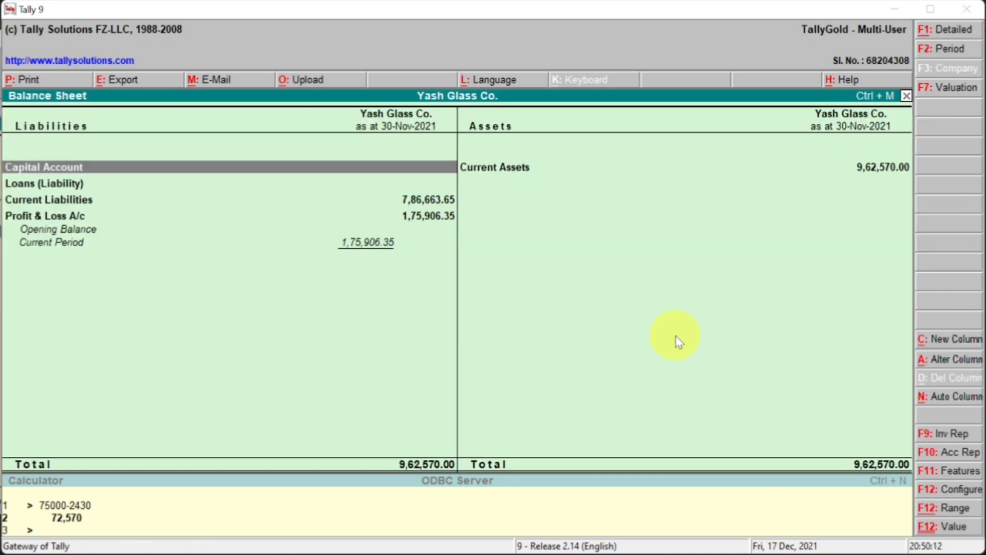
key(alt+F1)
key(Down)
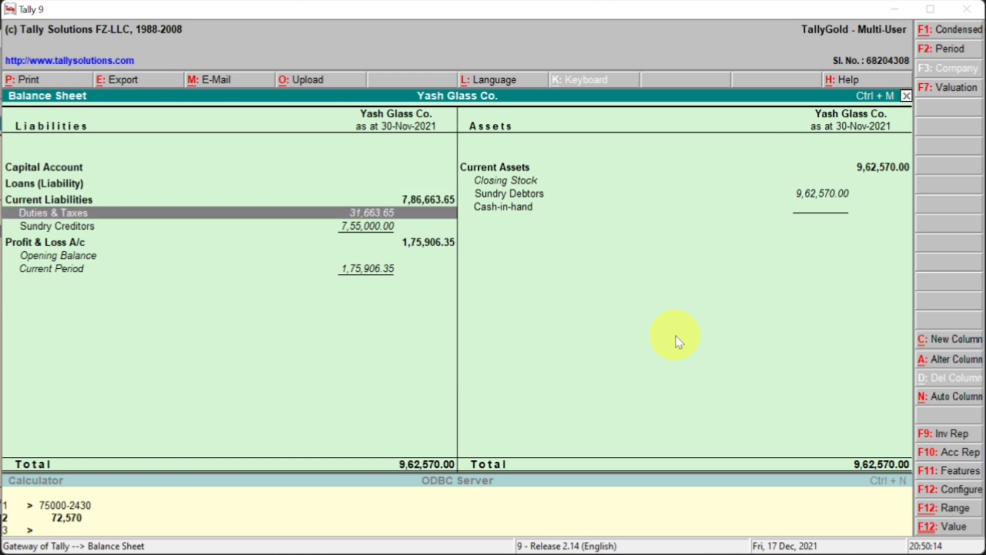
click(676, 336)
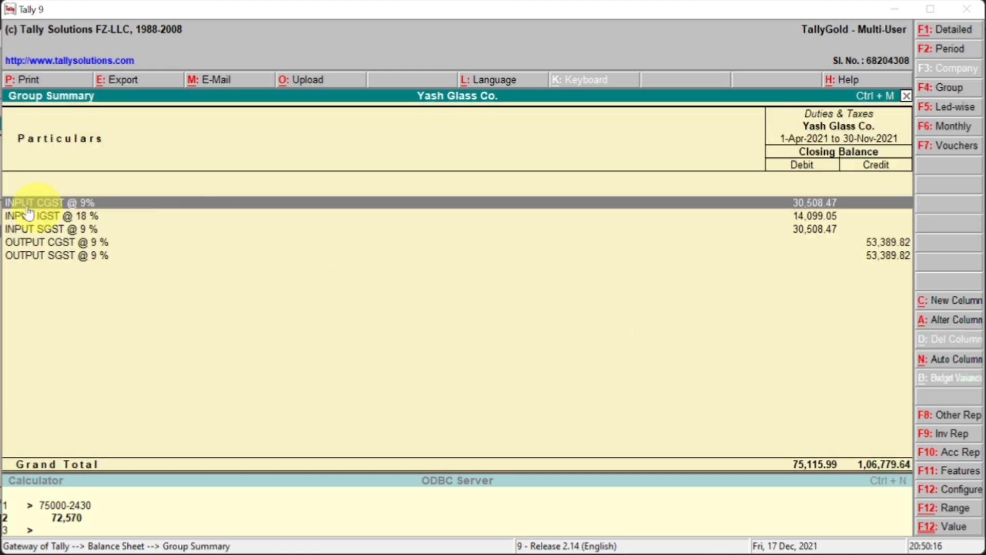
Examine the November vouchers of the INPUT IGST @ 18 % ledger, return to the group summary and select OUTPUT CGST @ 9 %
click(32, 218)
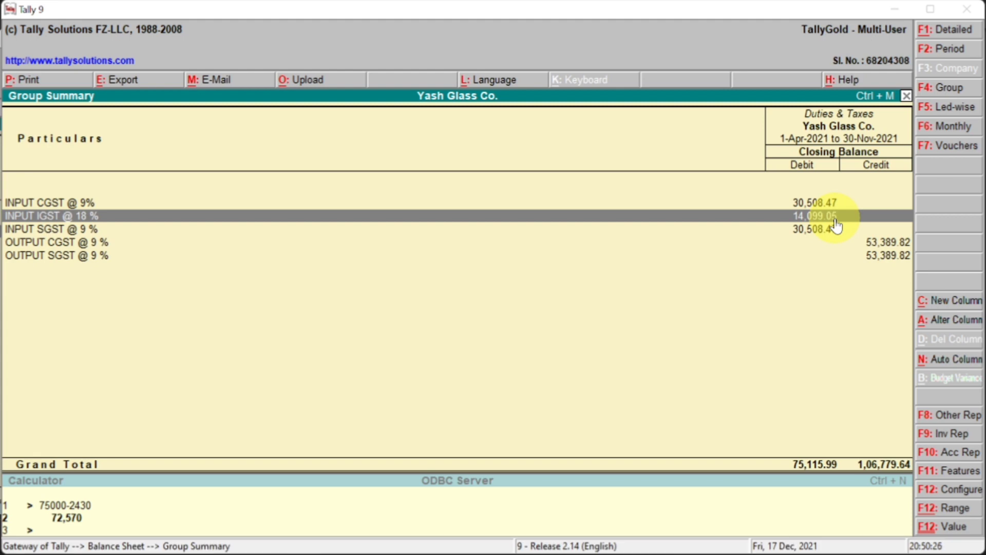
key(Return)
key(Return)
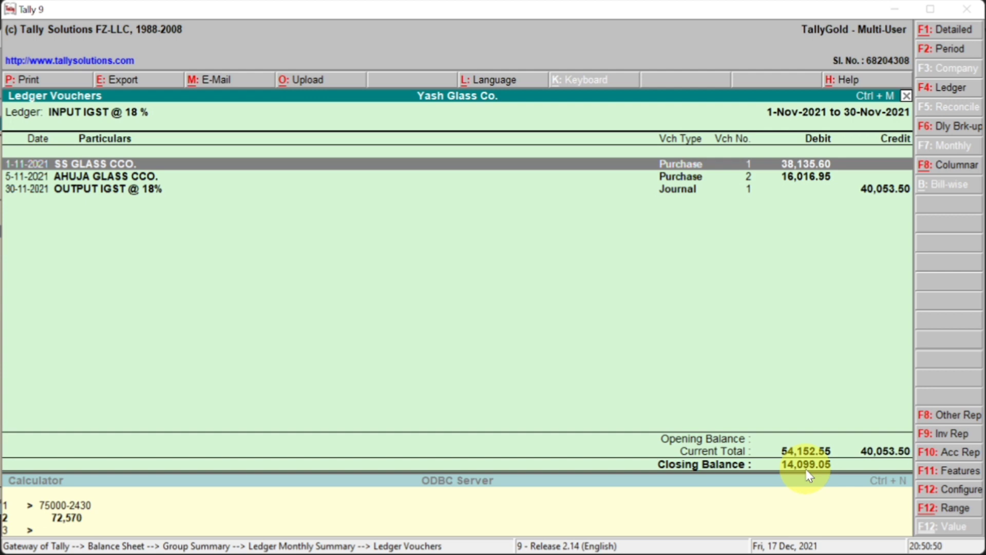
key(Escape)
key(Escape)
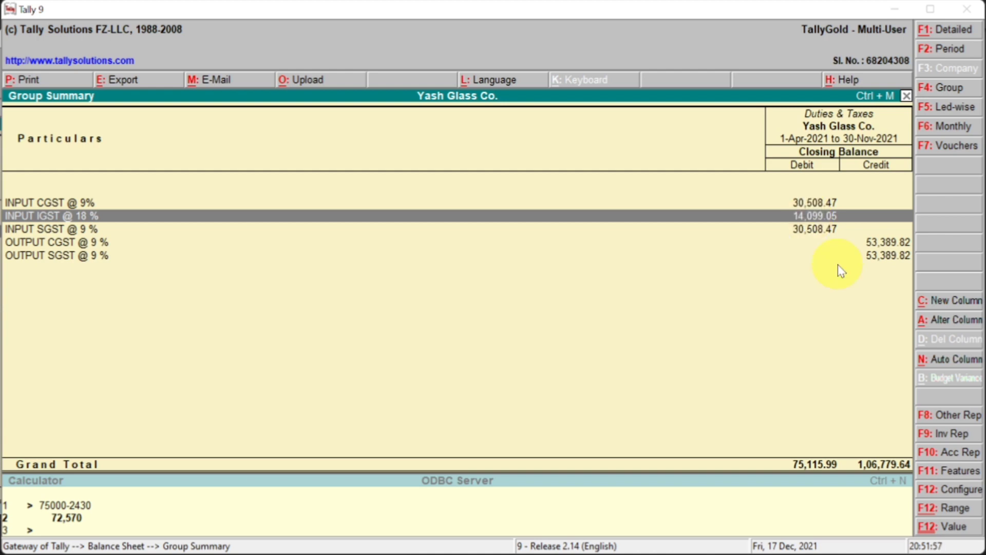
click(834, 244)
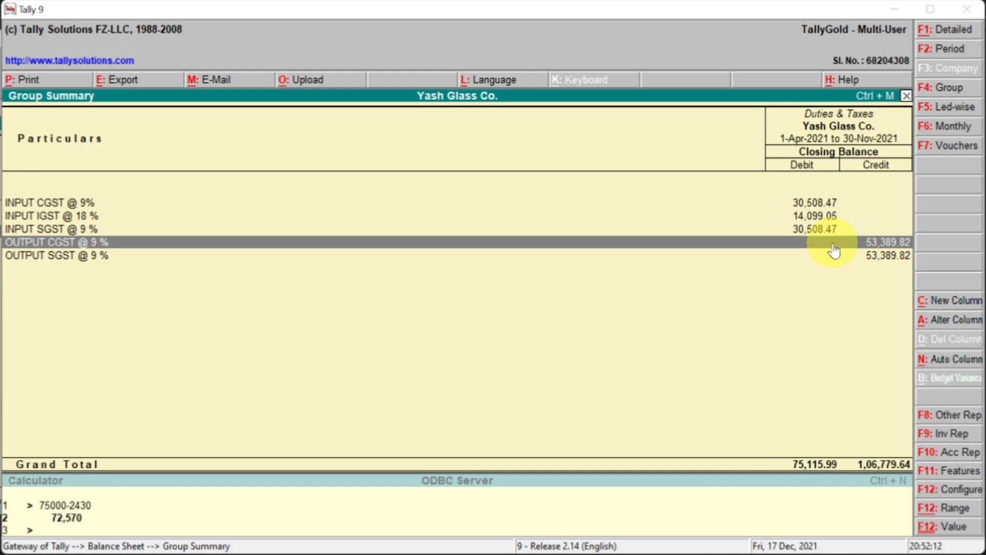
Start a journal voucher and debit OUTPUT CGST @ 9 % with 14,099.05, the remaining INPUT IGST @ 18 % balance
click(80, 215)
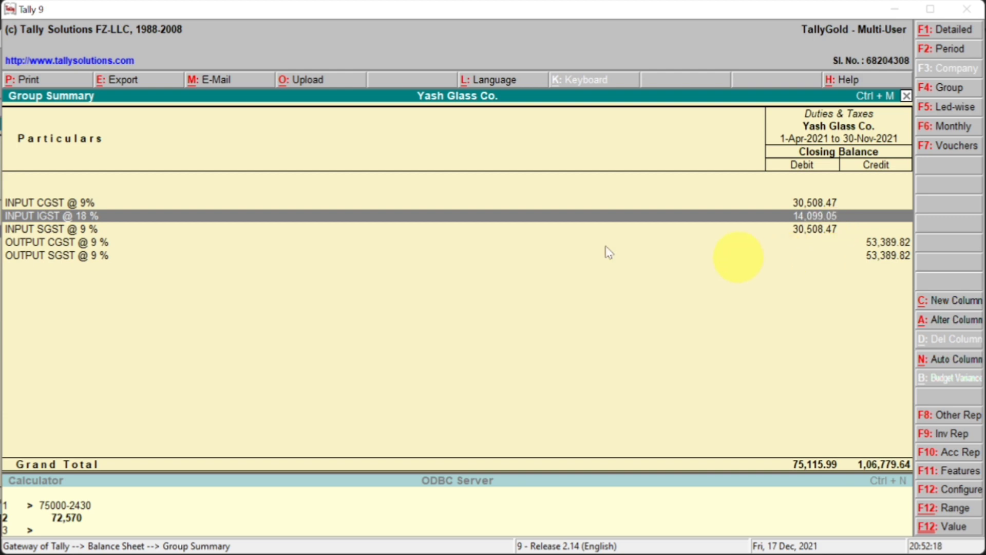
click(92, 246)
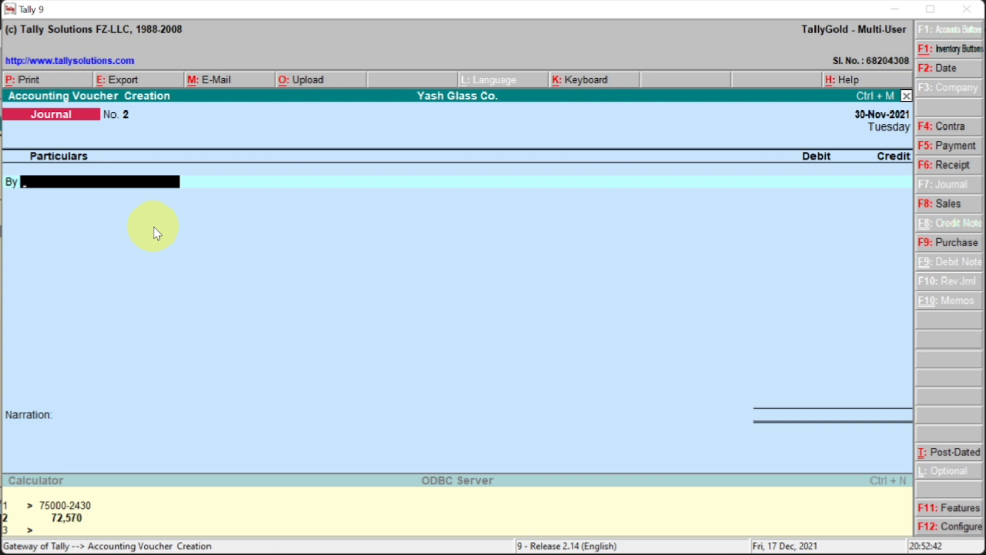
text(OUT)
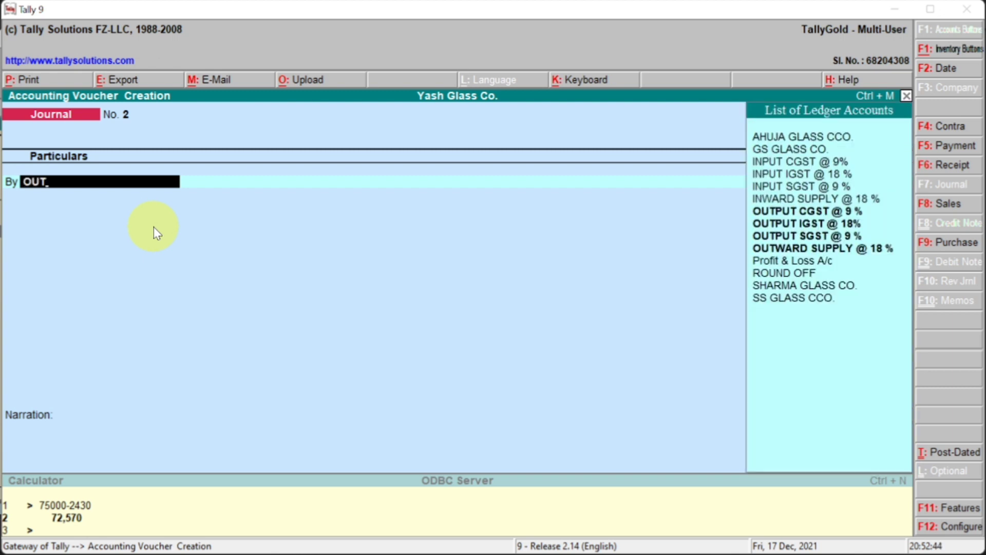
key(Up)
key(Up)
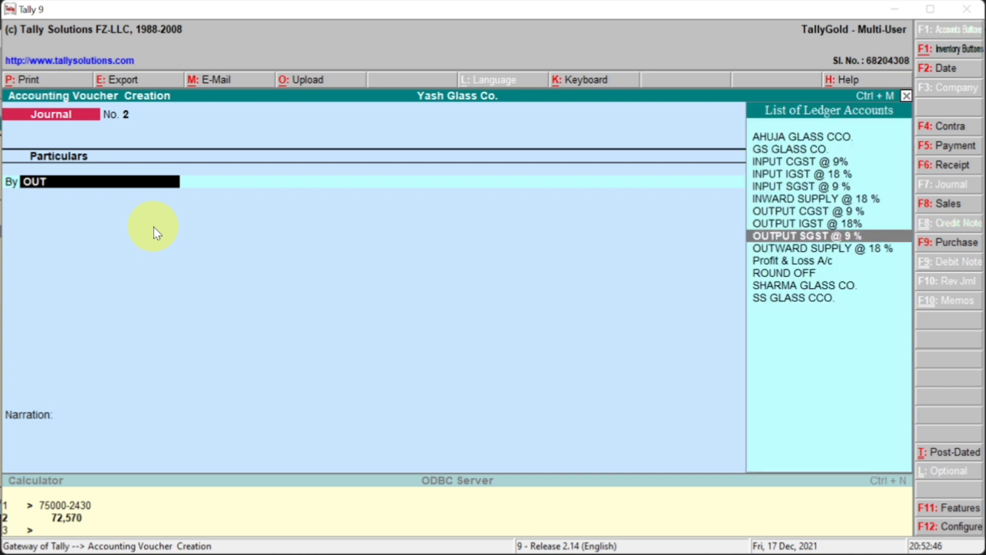
key(Up)
key(Up)
key(Return)
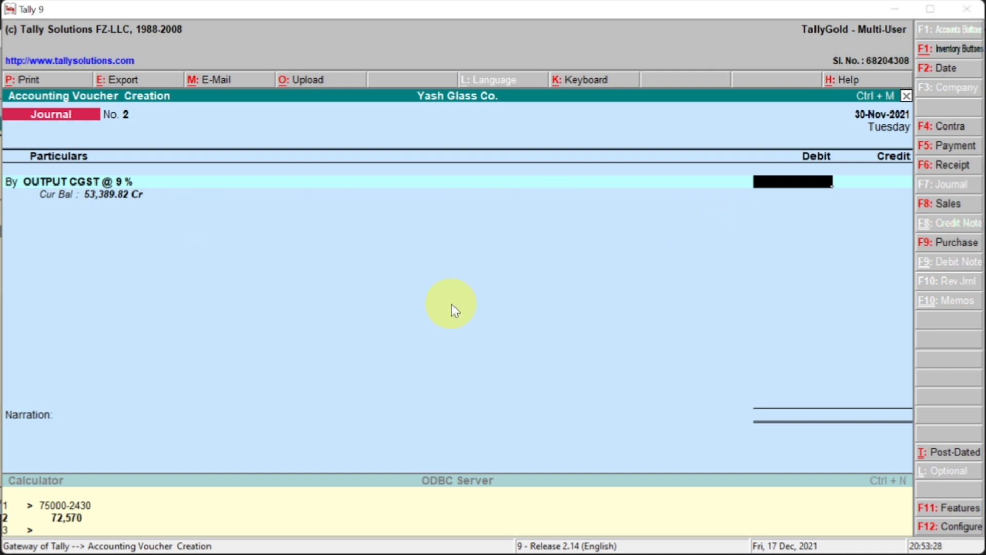
text(14099.05)
key(Return)
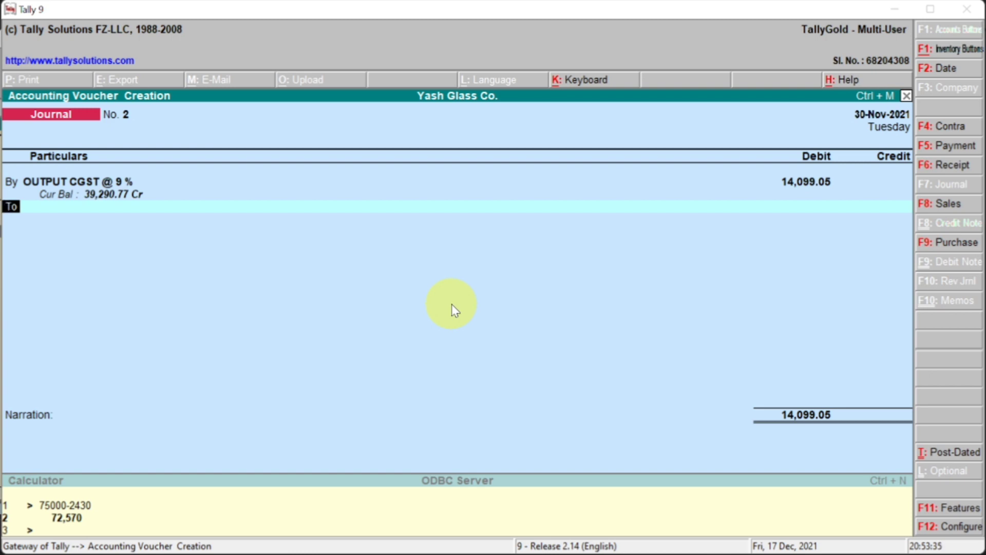
Credit INPUT IGST @ 18 % with 14,099.05 on the second line of the journal voucher
key(Return)
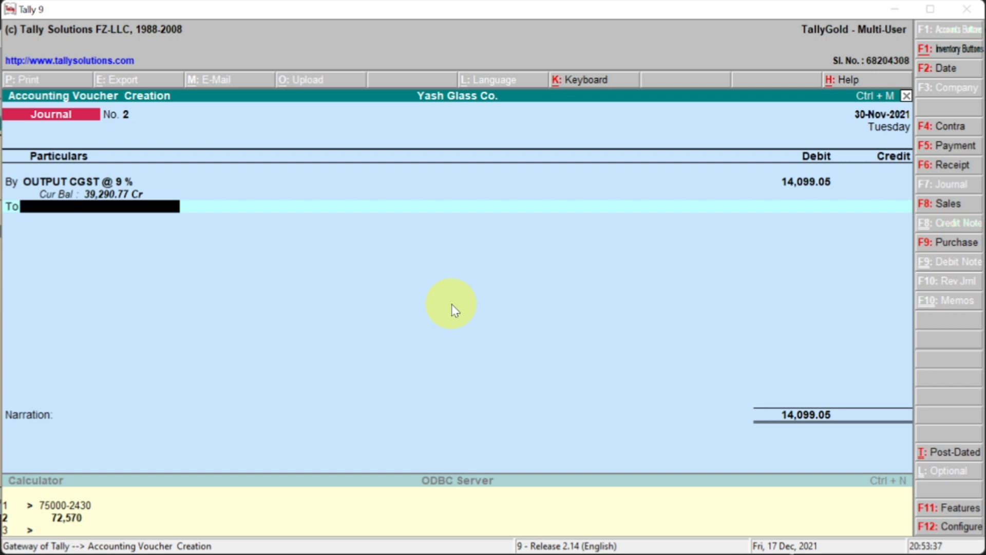
text(INPUT)
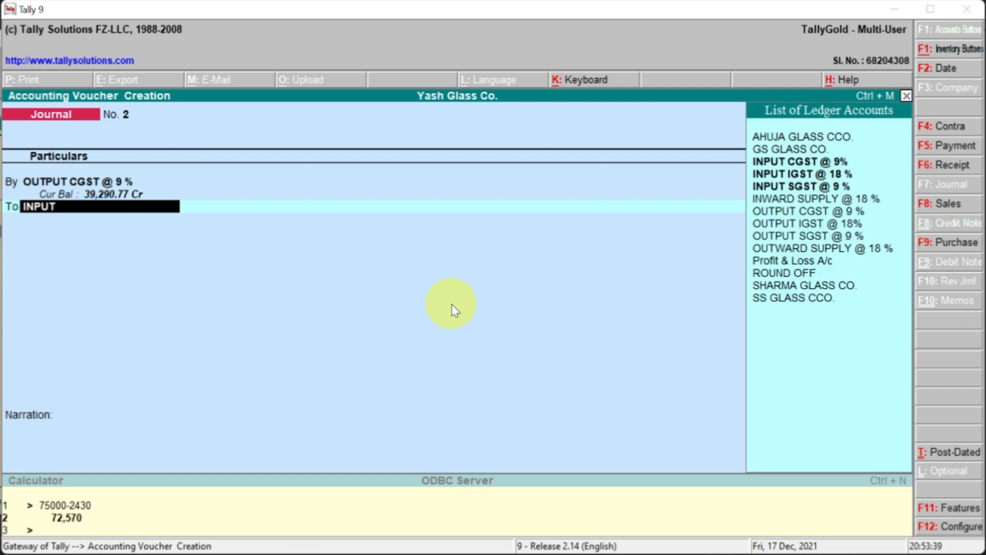
key(Up)
key(Up)
key(Return)
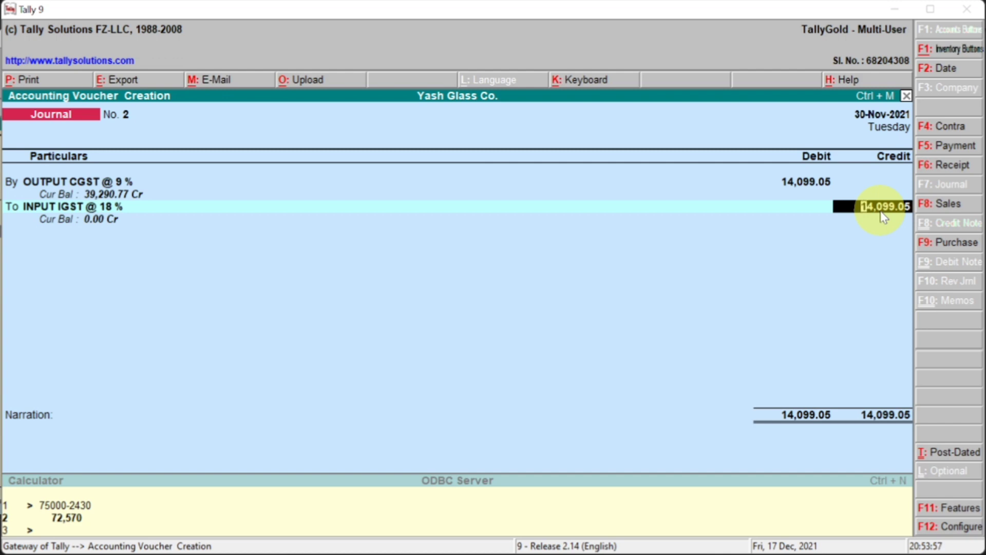
Save the IGST-against-CGST journal voucher without a narration and leave voucher entry
key(Return)
key(Return)
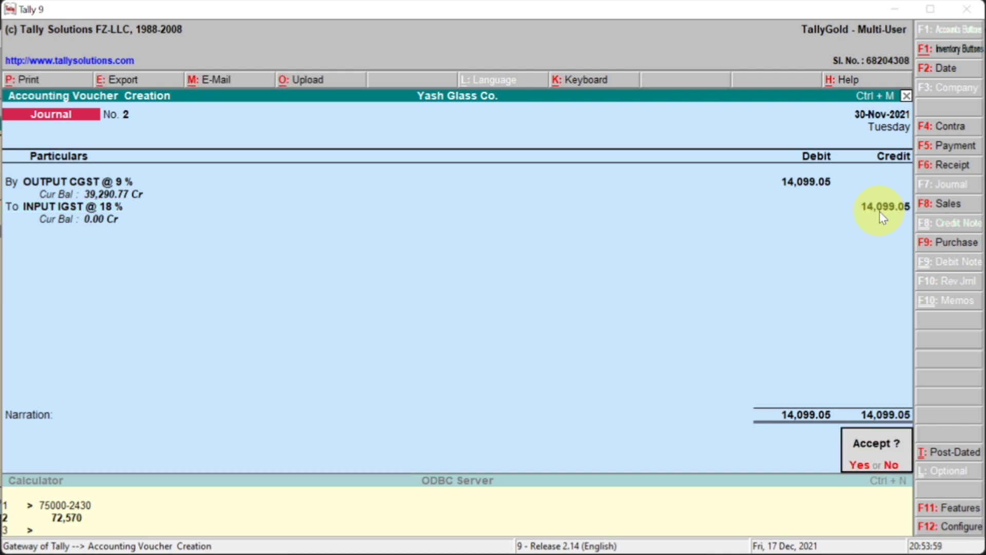
key(Return)
key(Escape)
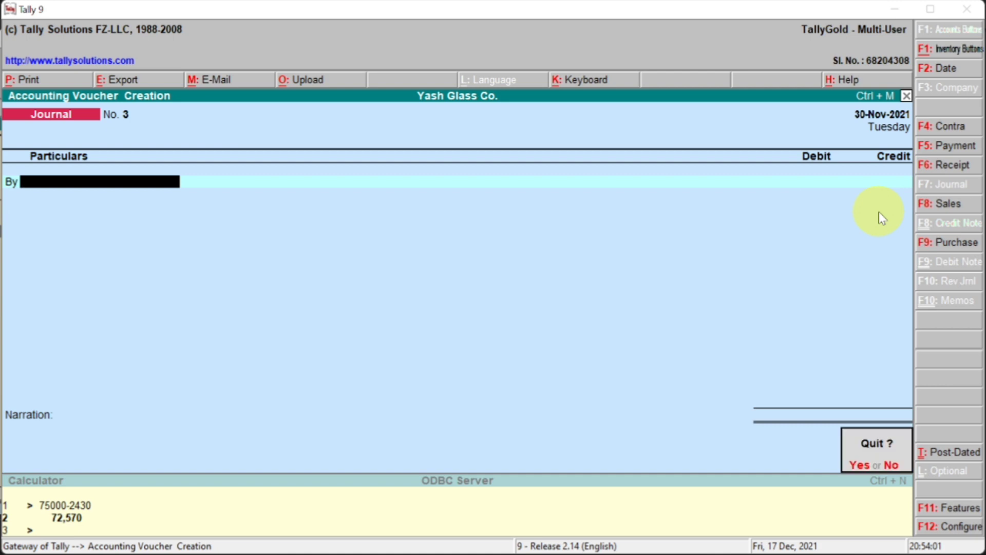
key(Return)
Open the Balance Sheet and display the Duties & Taxes group summary
key(b)
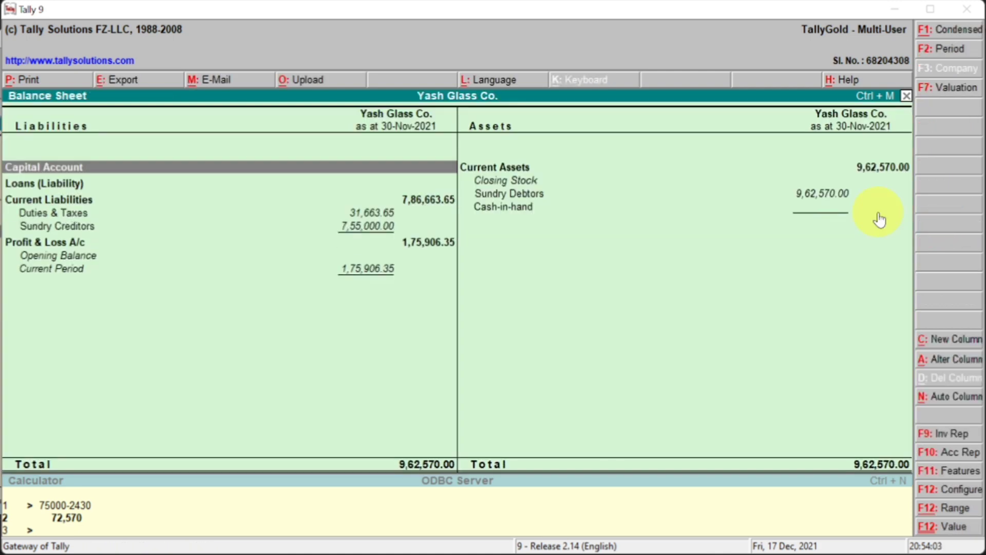
click(209, 230)
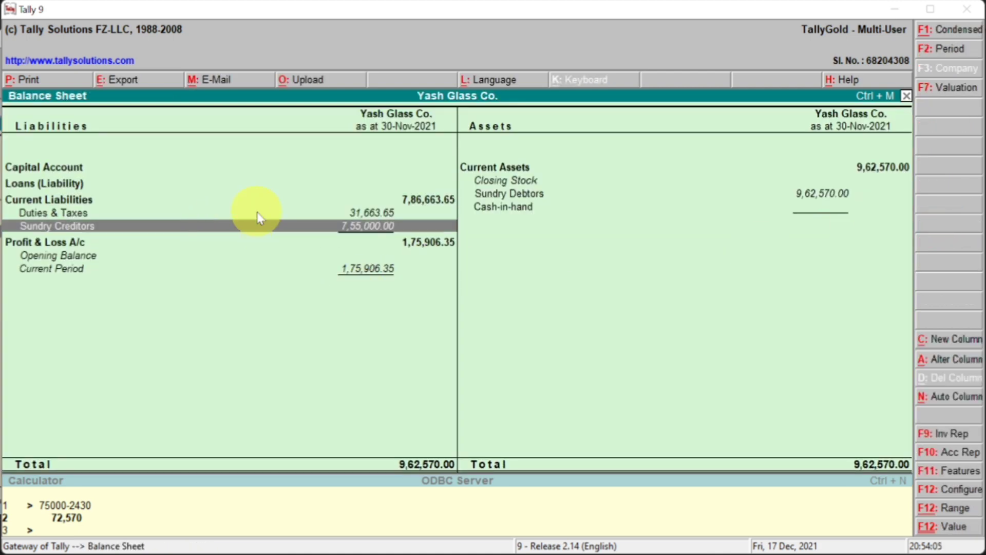
key(Up)
key(Return)
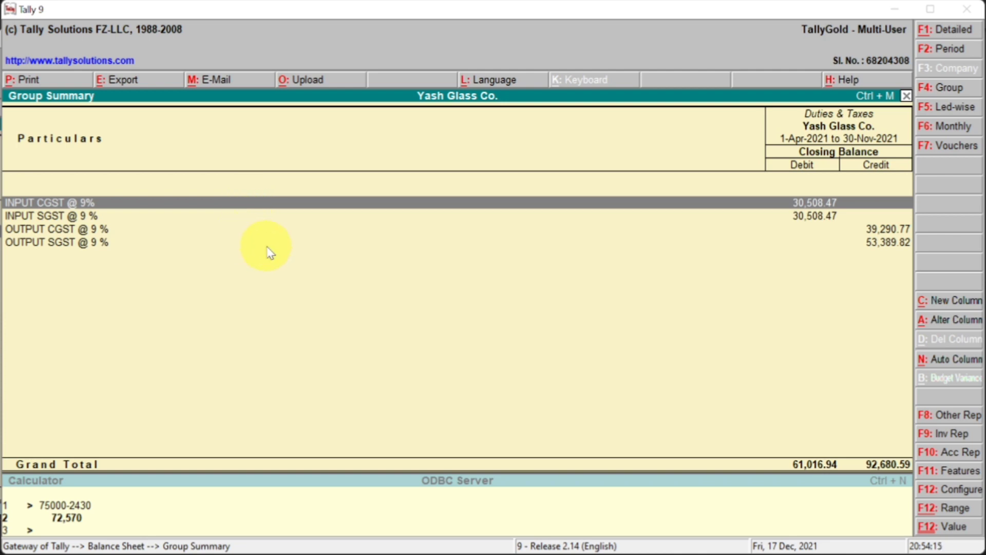
Compare the OUTPUT CGST @ 9 % balance with the earlier screenshot in Photos and return to Tally
click(77, 235)
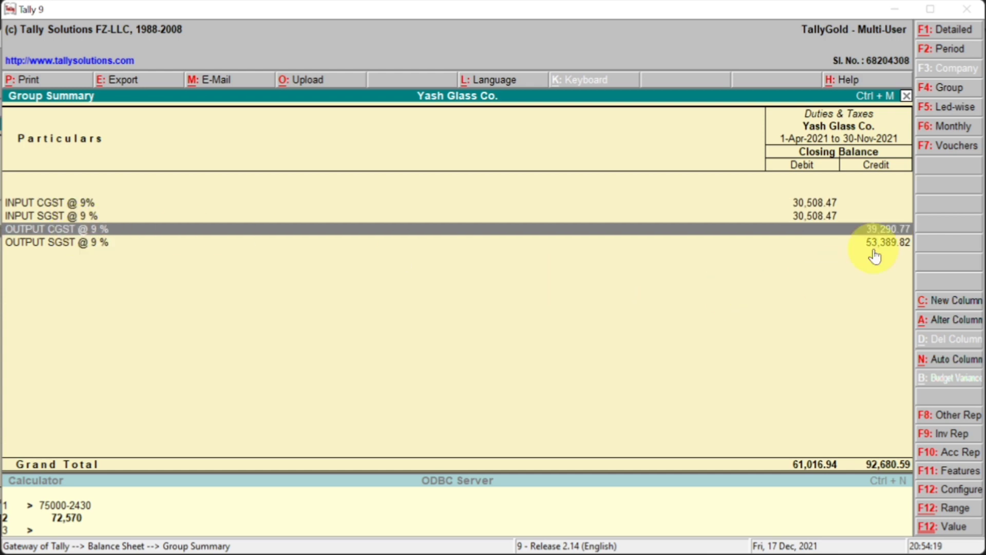
key(alt+Tab)
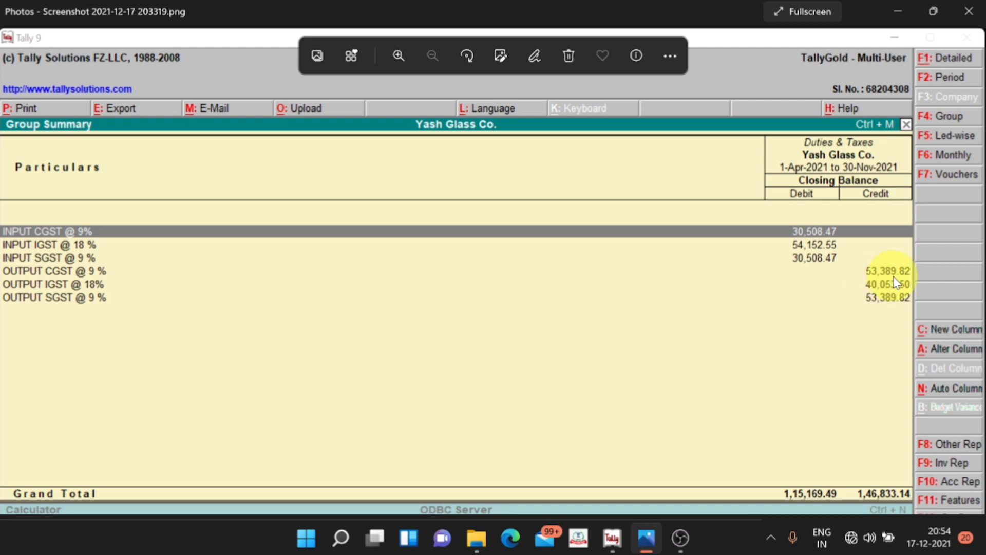
key(alt+Tab)
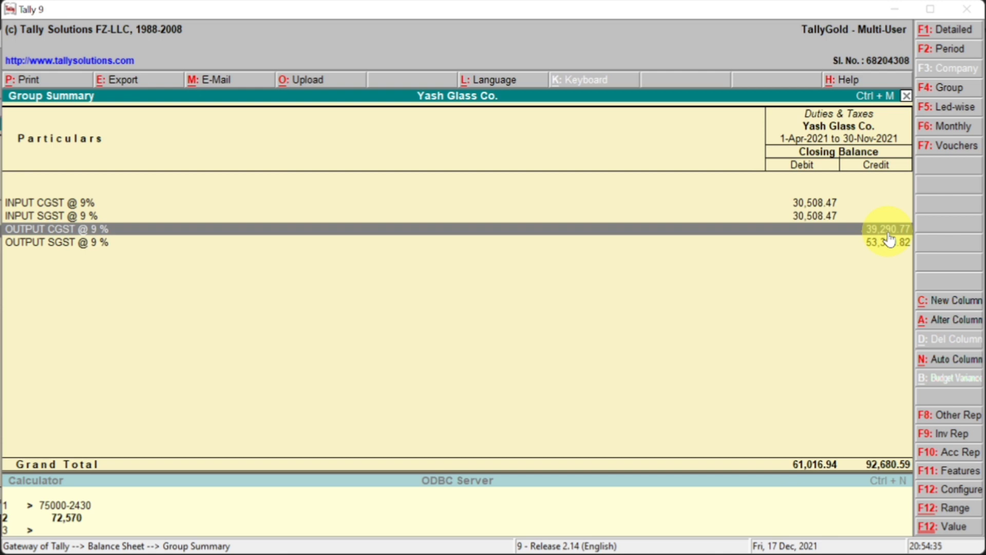
Review the remaining input and output balances of CGST and SGST in the Duties & Taxes summary
click(58, 206)
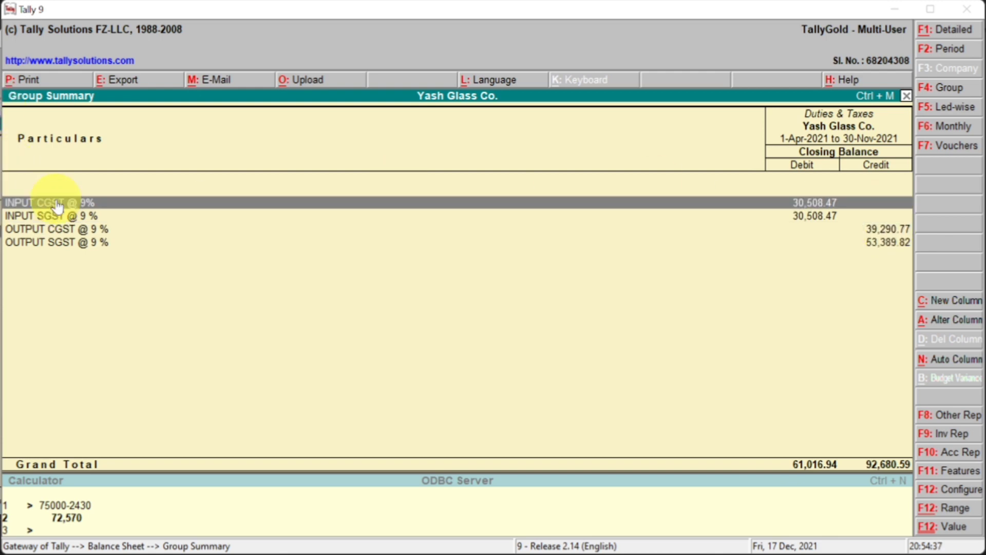
click(55, 216)
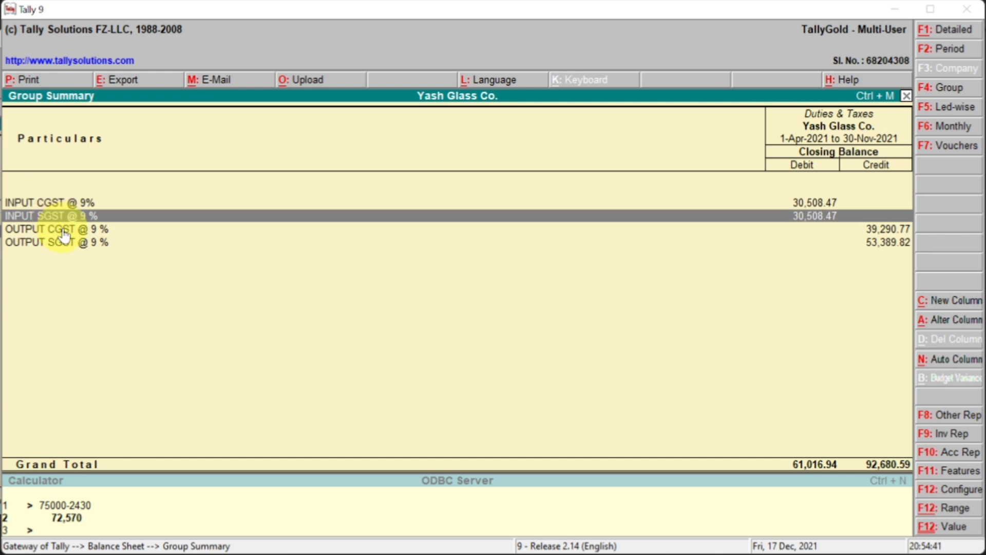
click(72, 232)
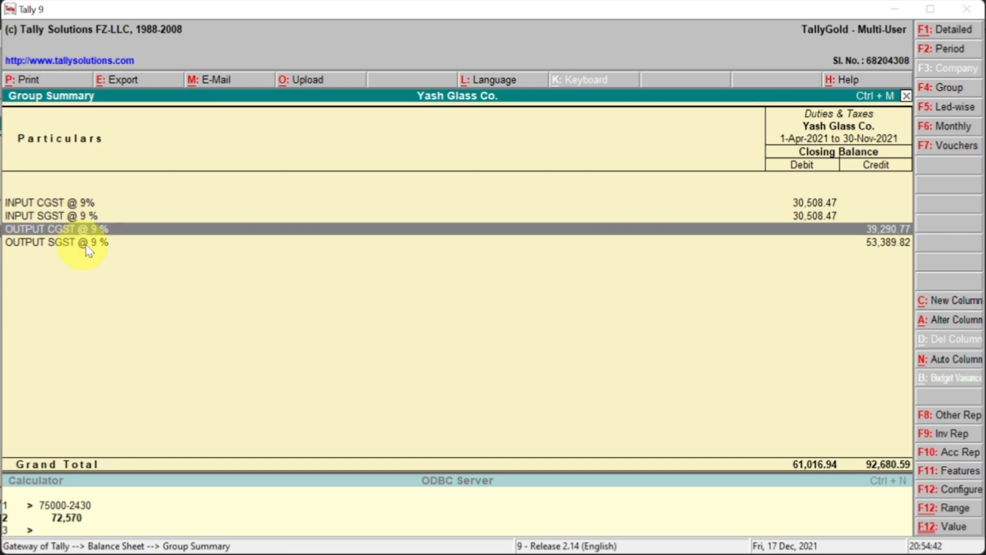
click(87, 247)
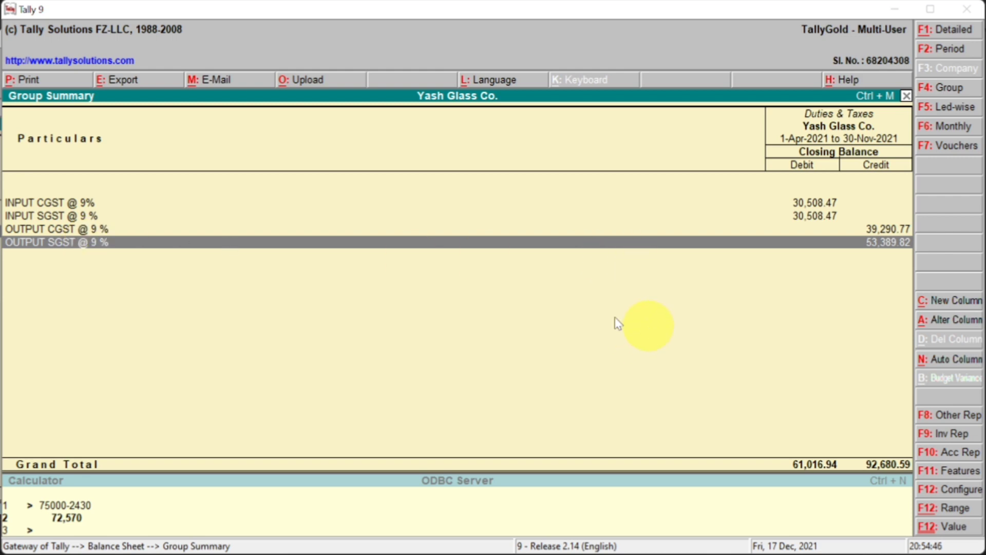
click(66, 204)
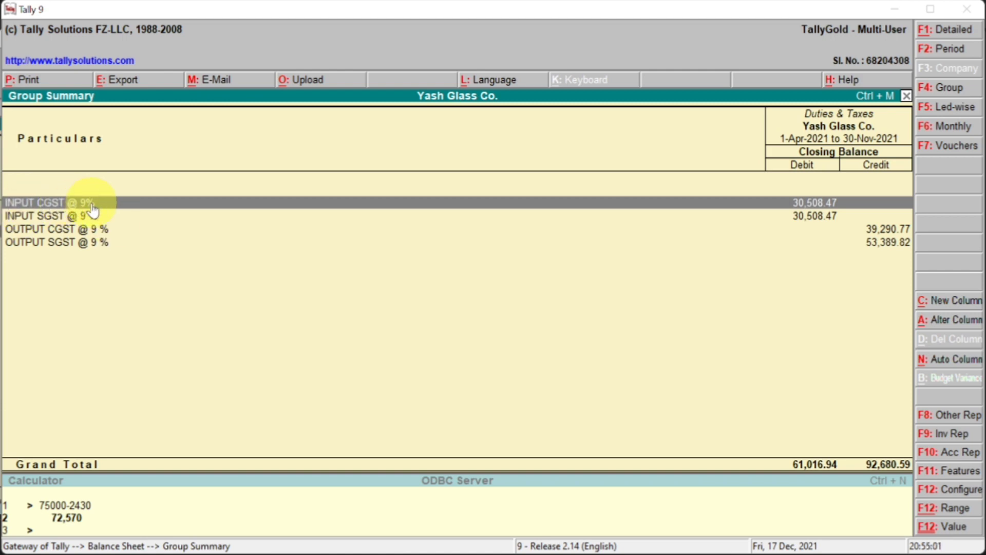
click(866, 226)
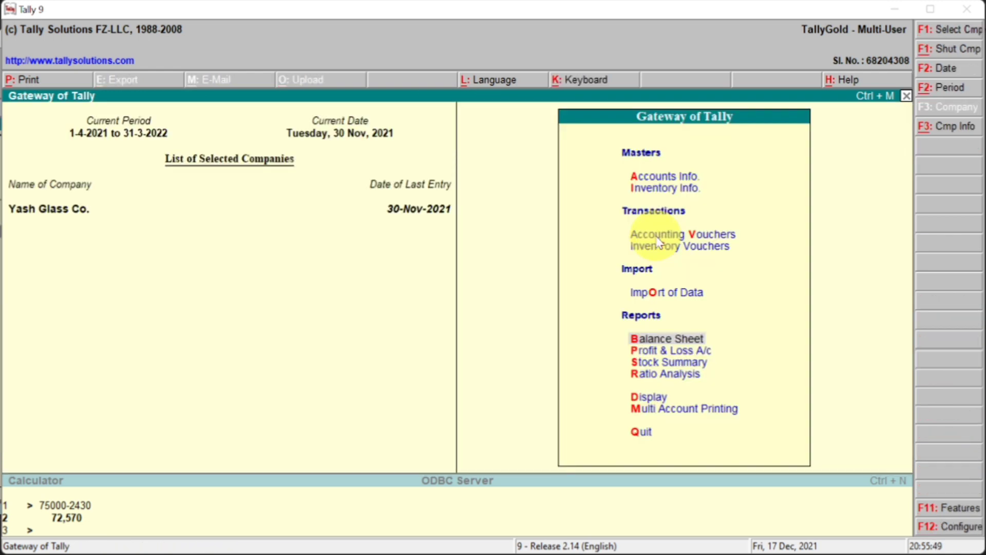
Create a journal voucher that debits OUTPUT CGST @ 9 % and credits INPUT CGST @ 9% with 30,508.47
double_click(658, 235)
text(O)
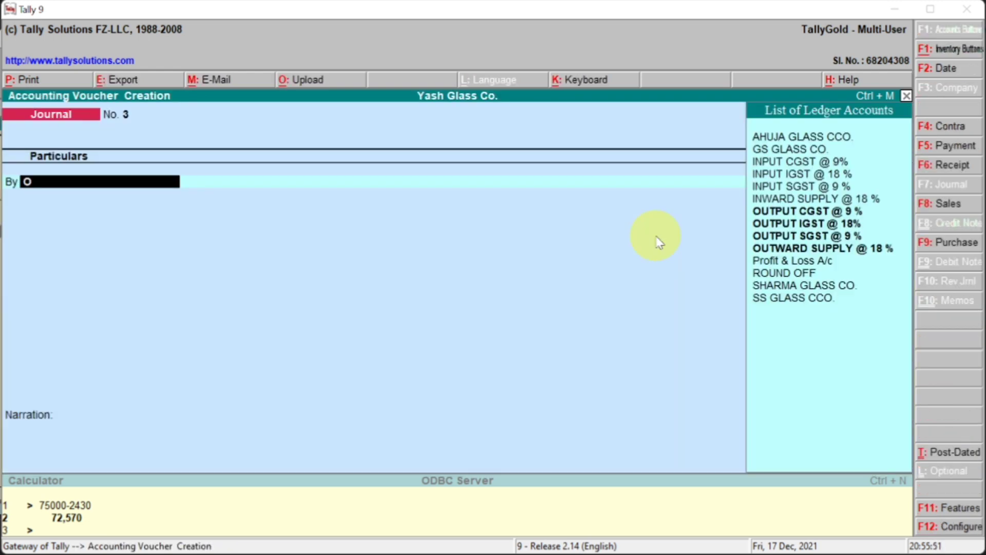
text(UT)
key(Up)
key(Up)
key(Up)
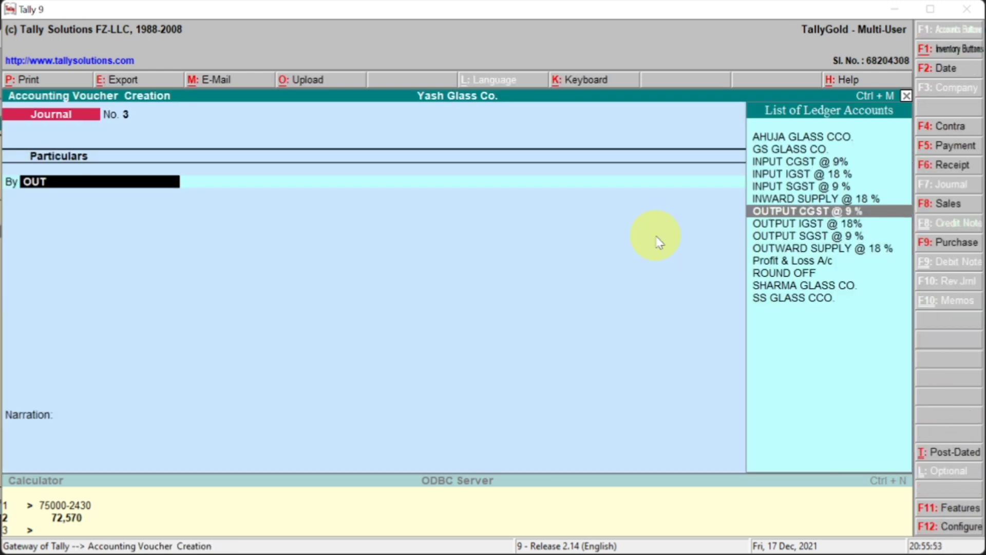
key(Return)
text(30.560.)
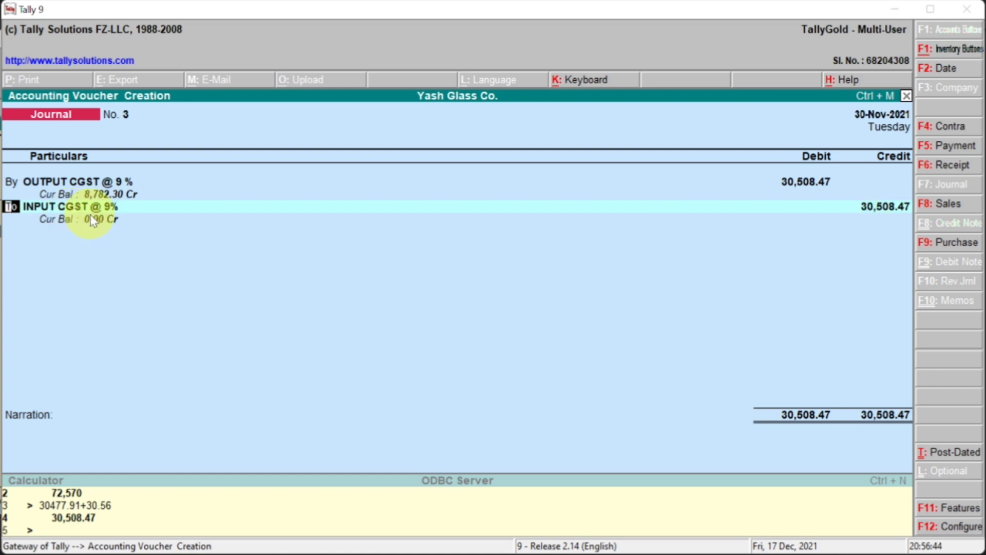
Save the CGST set-off journal voucher without a narration and leave voucher entry
key(Return)
key(Return)
key(Return)
key(Return)
key(Return)
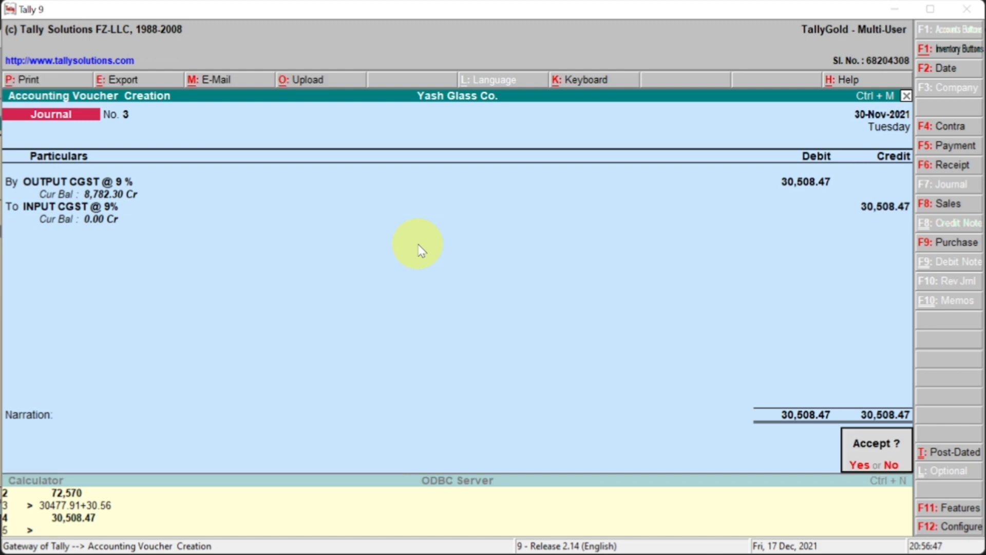
key(Escape)
key(Return)
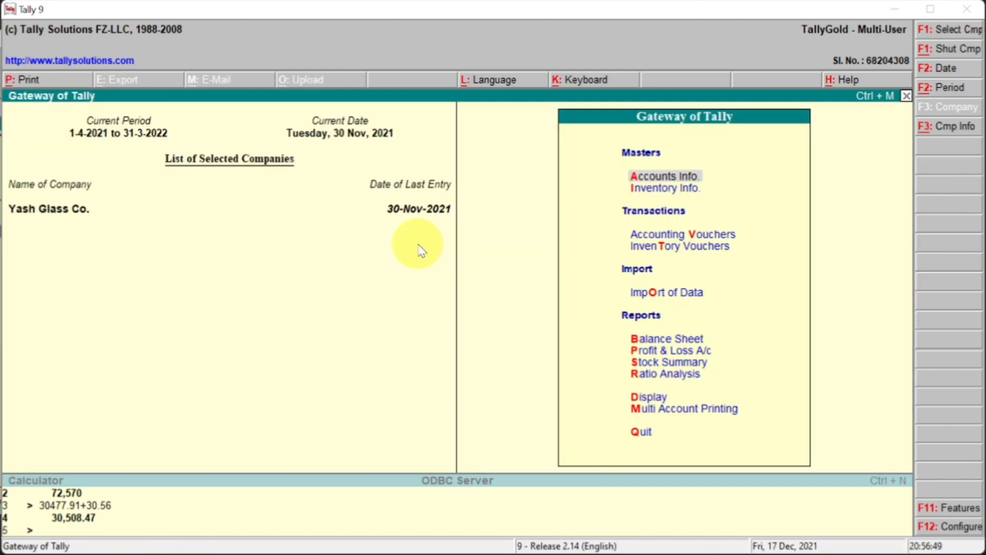
Reopen the Balance Sheet and drill into Duties & Taxes after the CGST set-off
key(b)
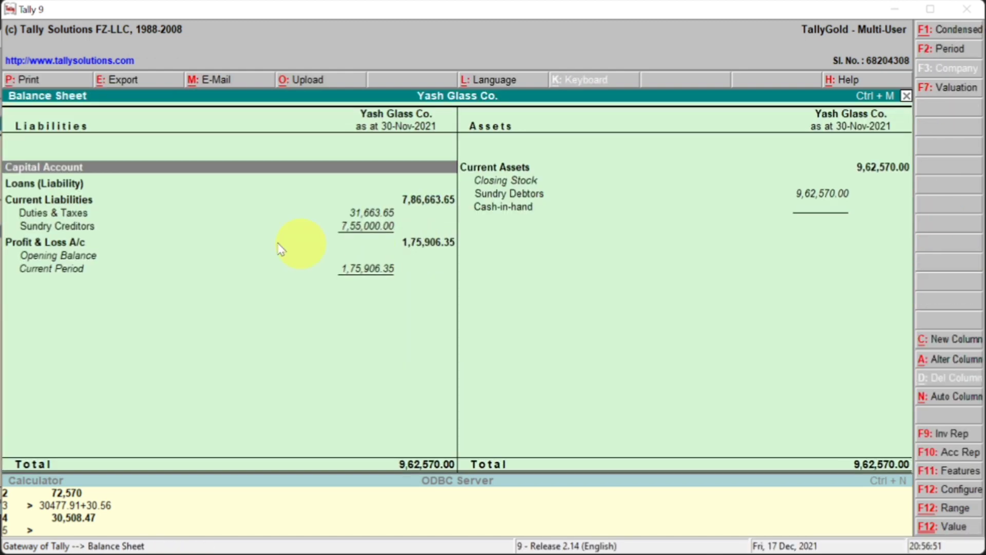
click(54, 213)
click(55, 214)
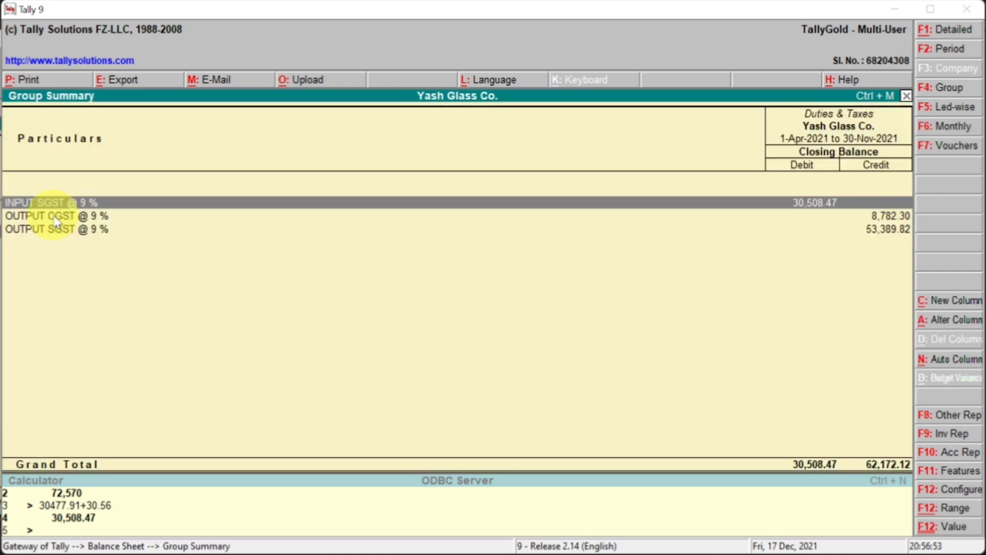
Examine the remaining OUTPUT CGST, INPUT SGST and OUTPUT SGST balances in the group summary
key(Down)
key(Up)
key(Down)
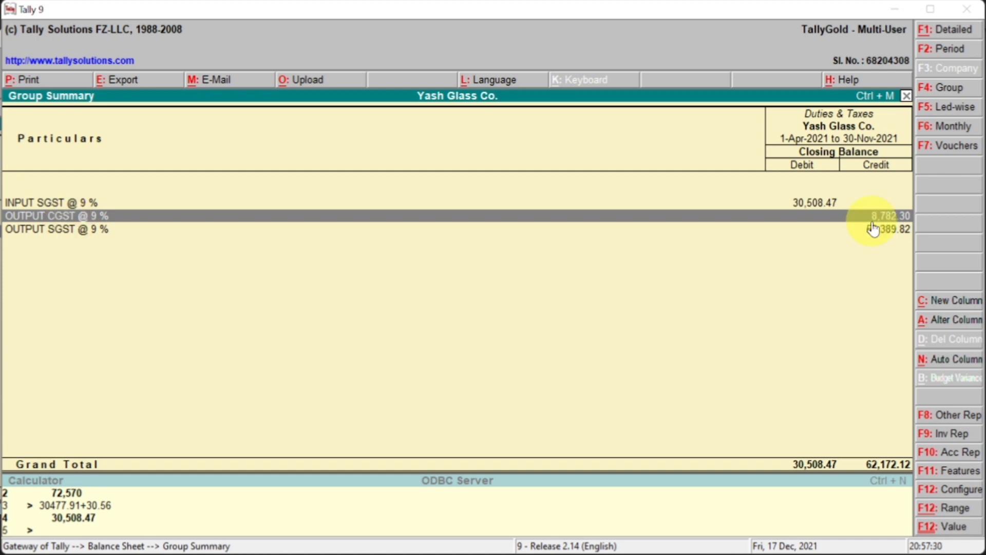
click(84, 201)
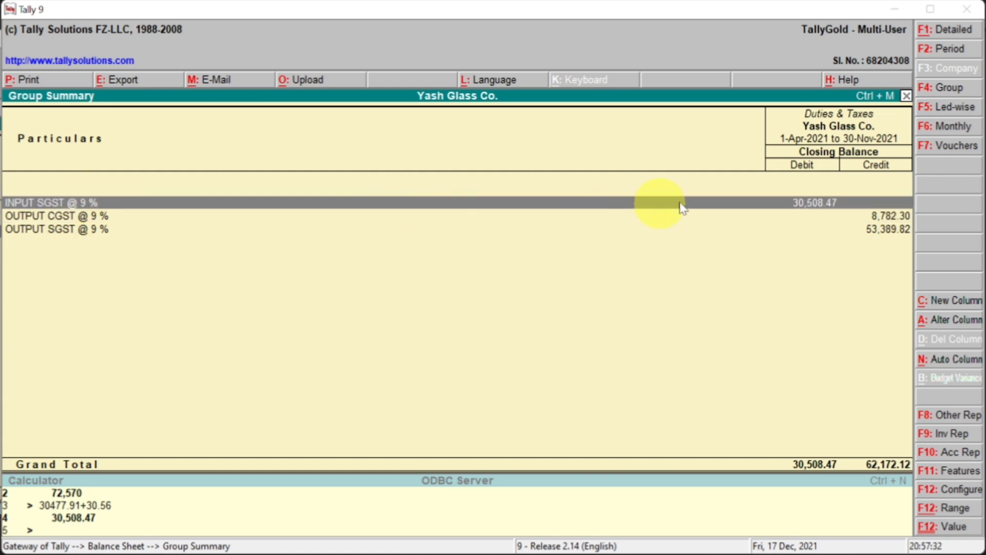
click(65, 231)
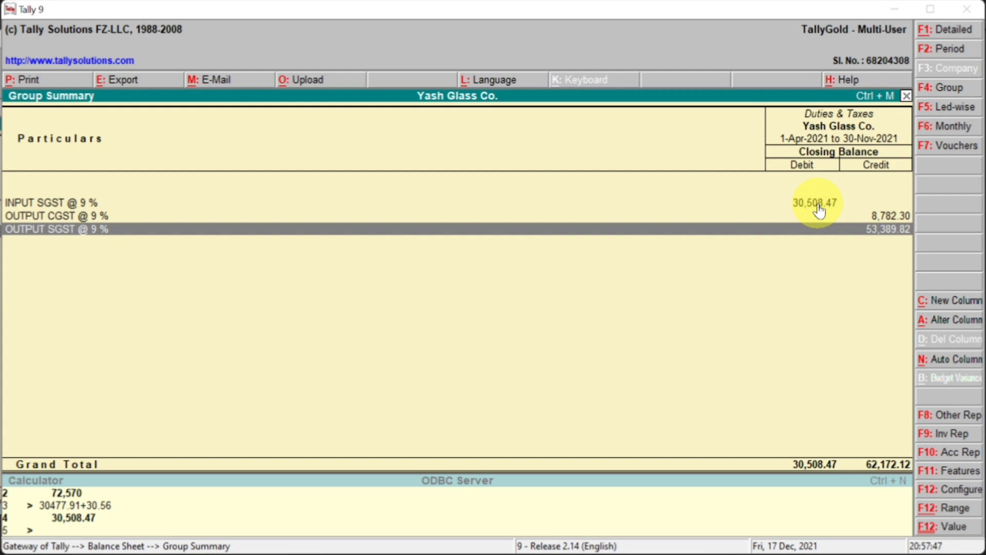
Start a new journal voucher and debit OUTPUT SGST @ 9 % with 30,508.47
key(Escape)
key(Escape)
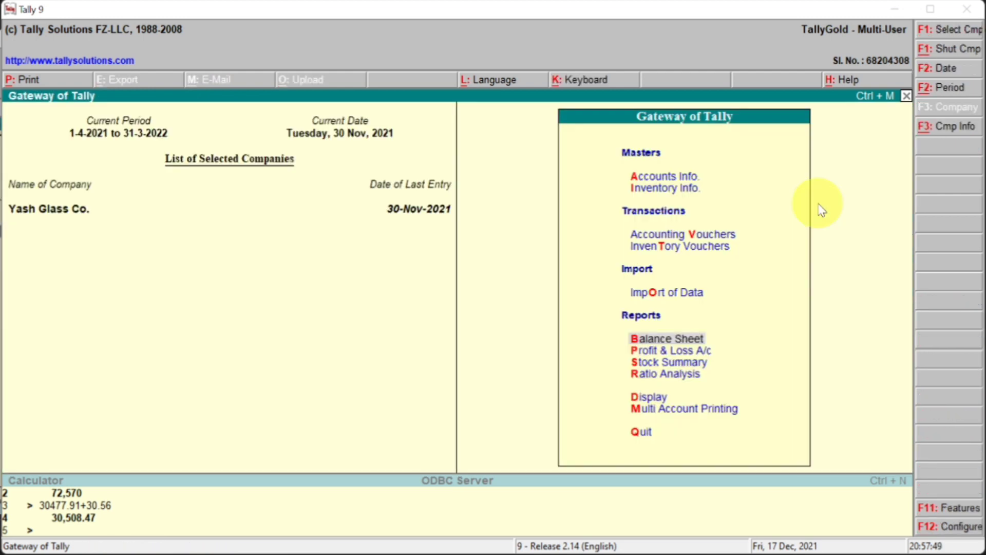
click(706, 234)
click(706, 235)
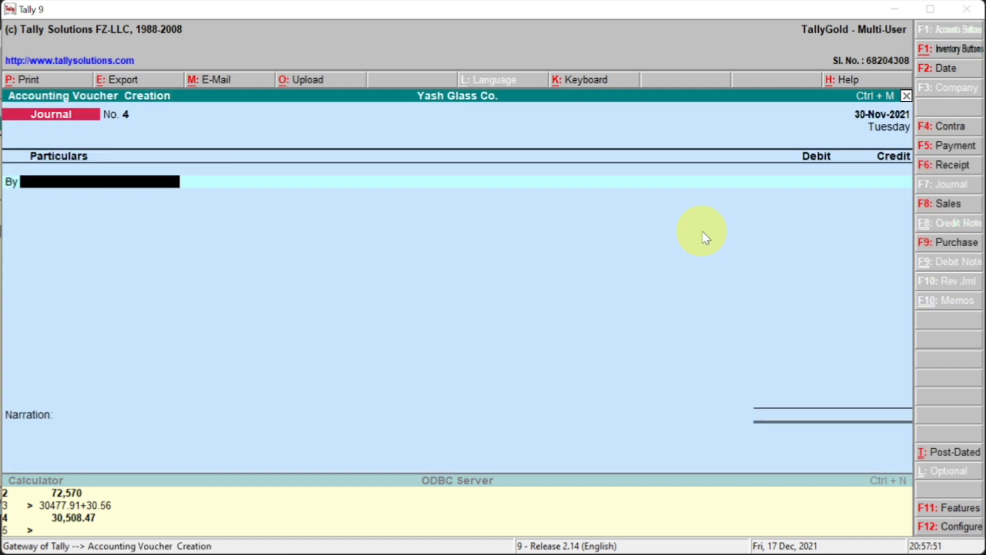
text(OUT)
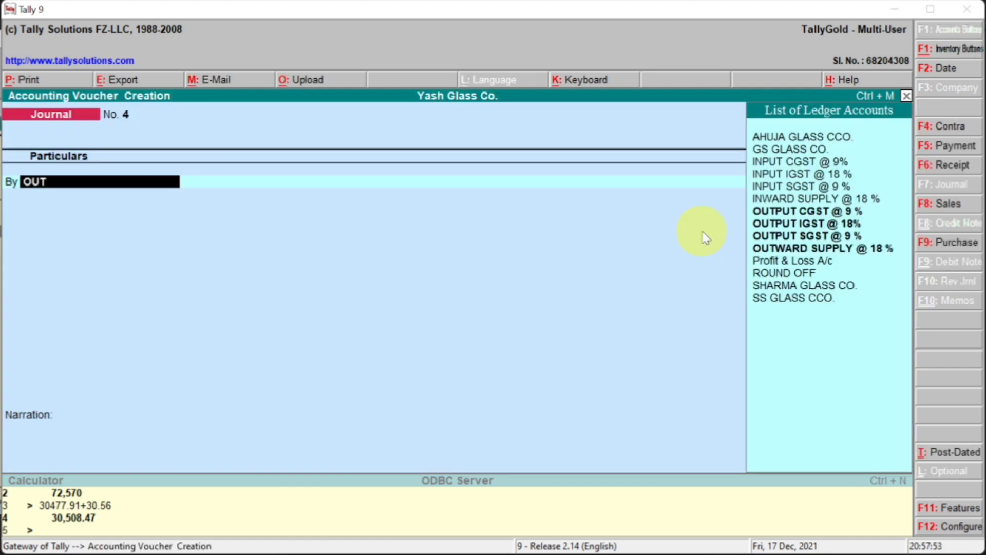
key(Down)
key(Down)
key(Down)
key(Return)
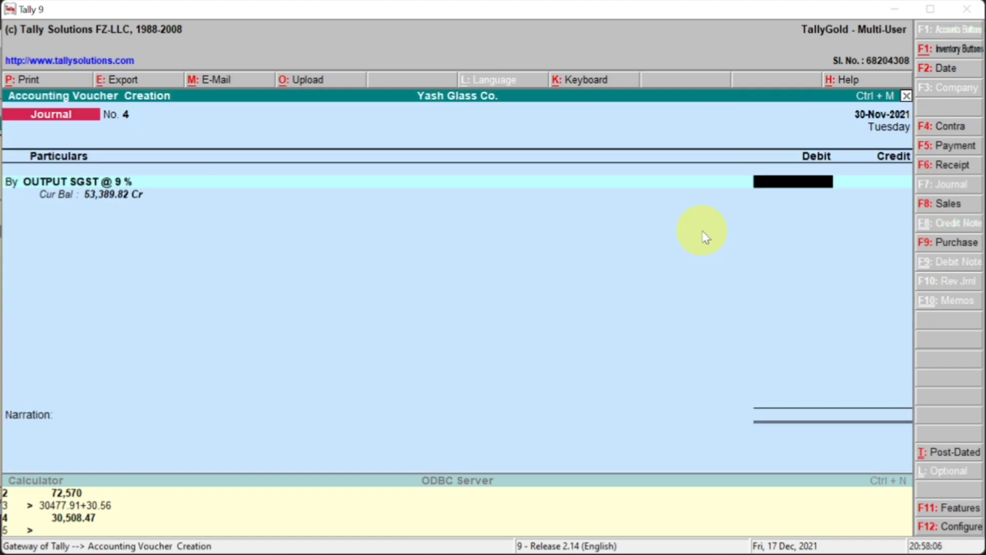
text(30508.47)
key(Return)
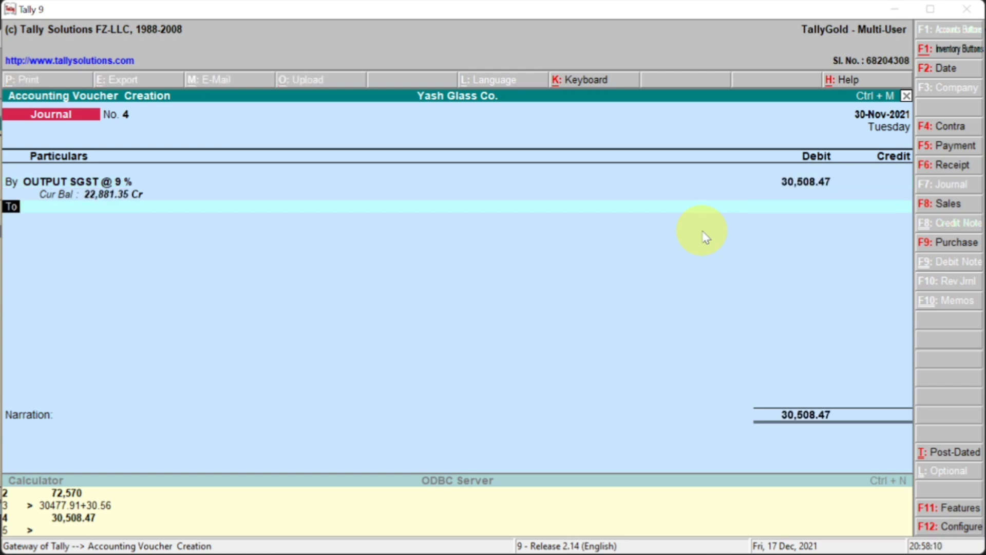
Credit INPUT SGST @ 9 % with 30,508.47, save the journal voucher without a narration and leave voucher entry
text(INPUT)
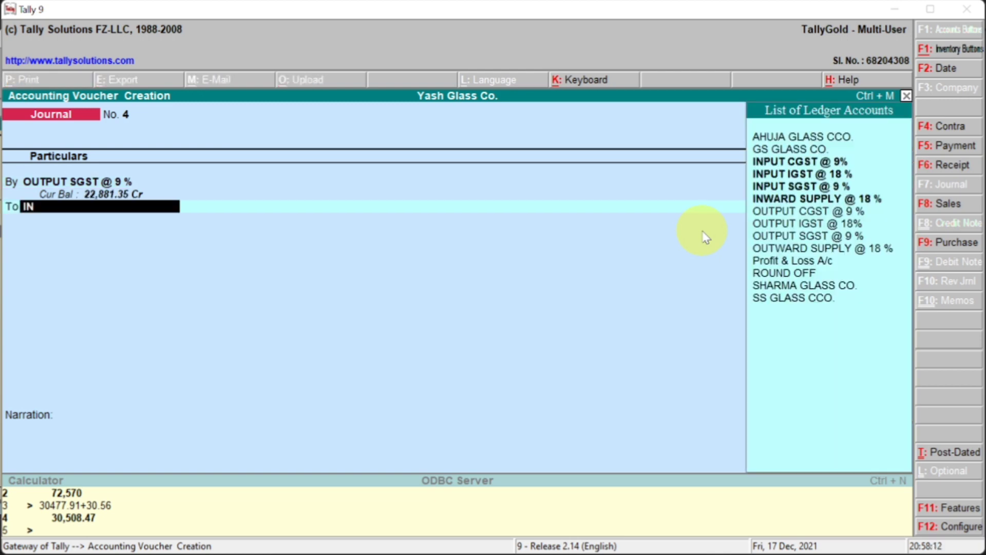
key(Down)
key(Down)
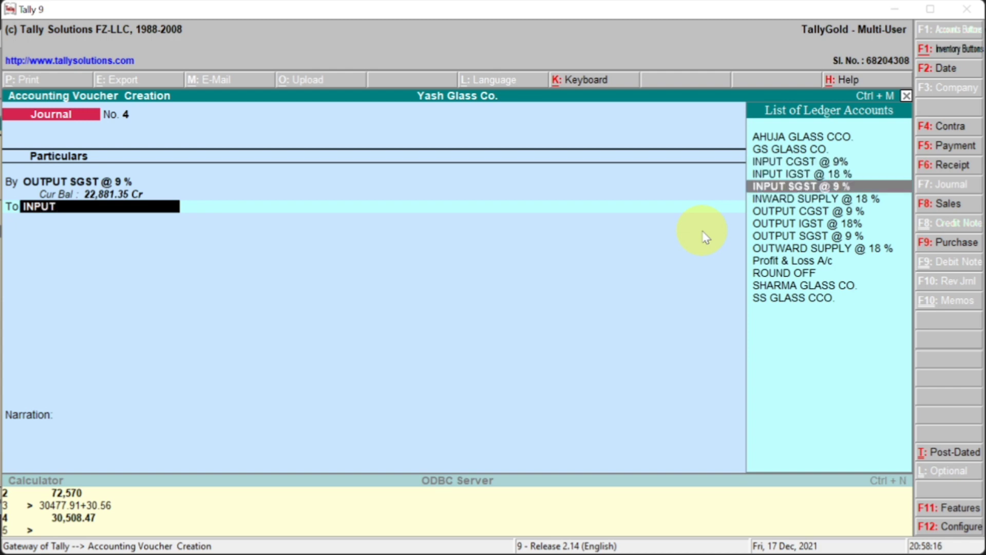
key(Return)
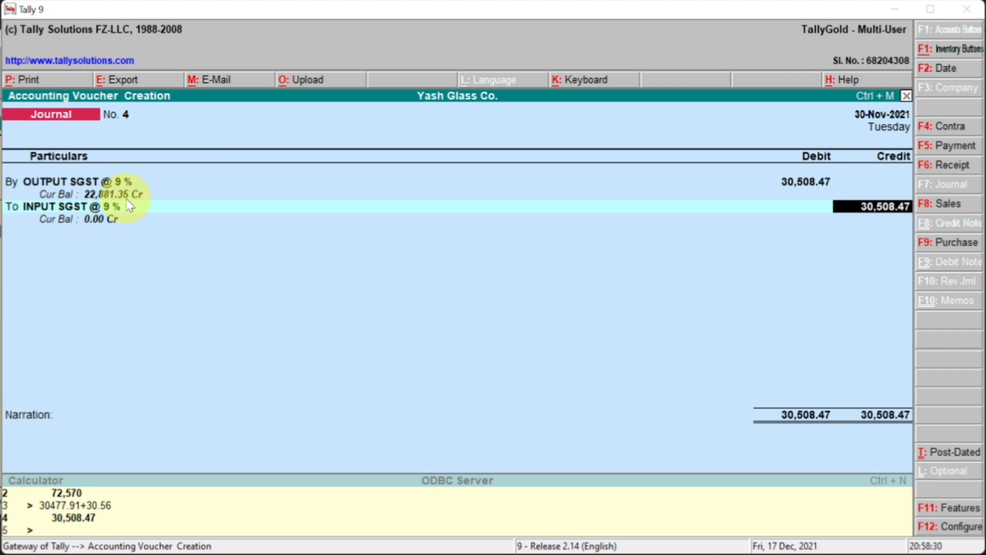
key(Return)
key(Return)
key(Return)
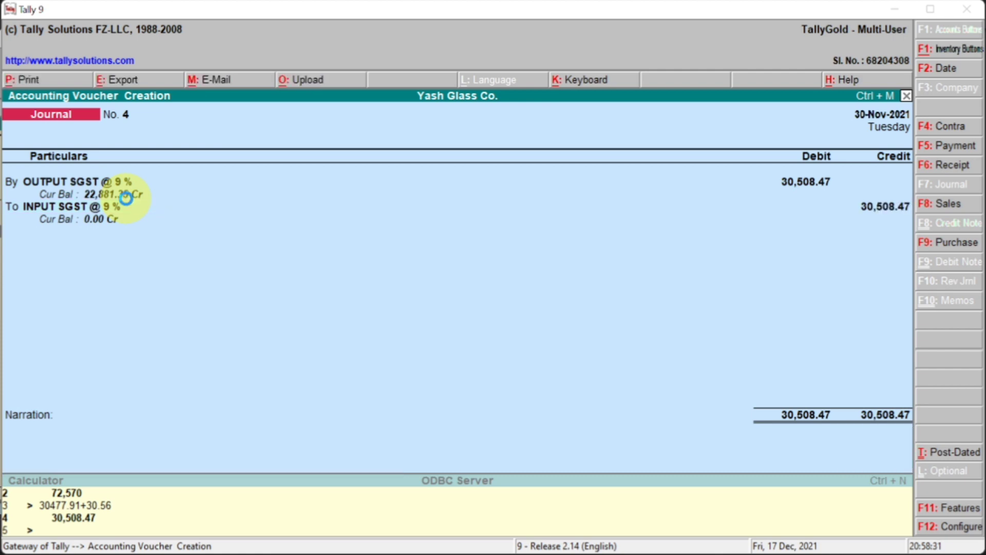
key(Escape)
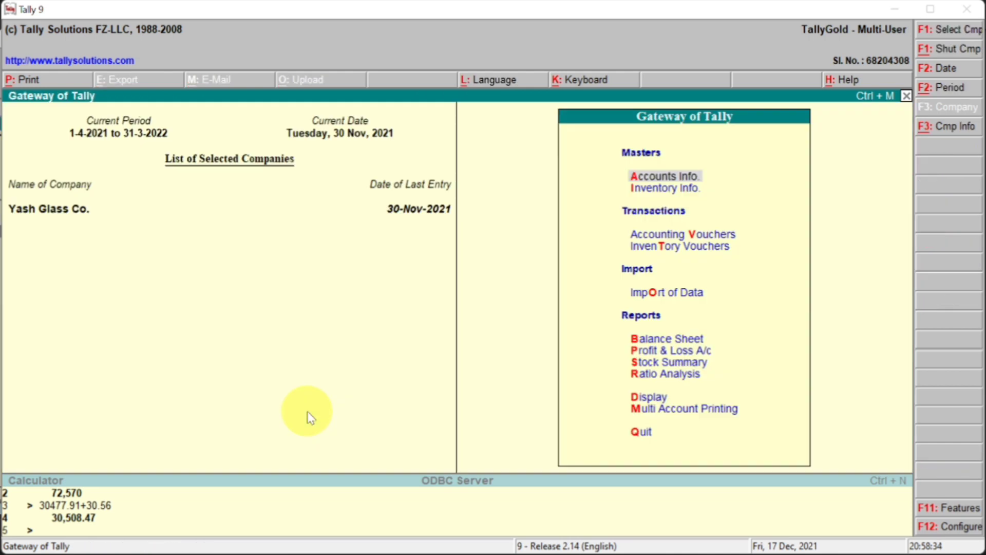
Open the Balance Sheet and drill into Duties & Taxes after the SGST set-off
key(b)
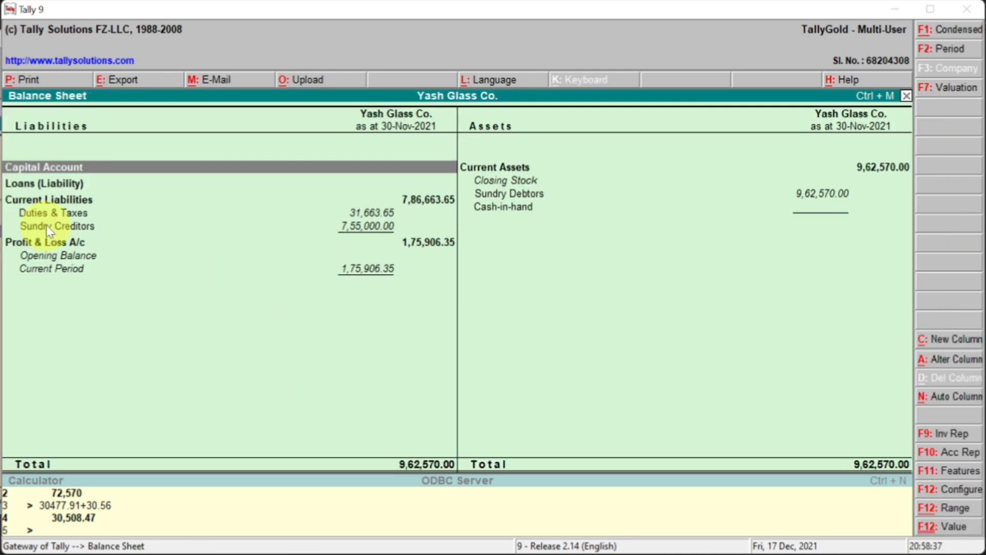
click(55, 215)
click(54, 215)
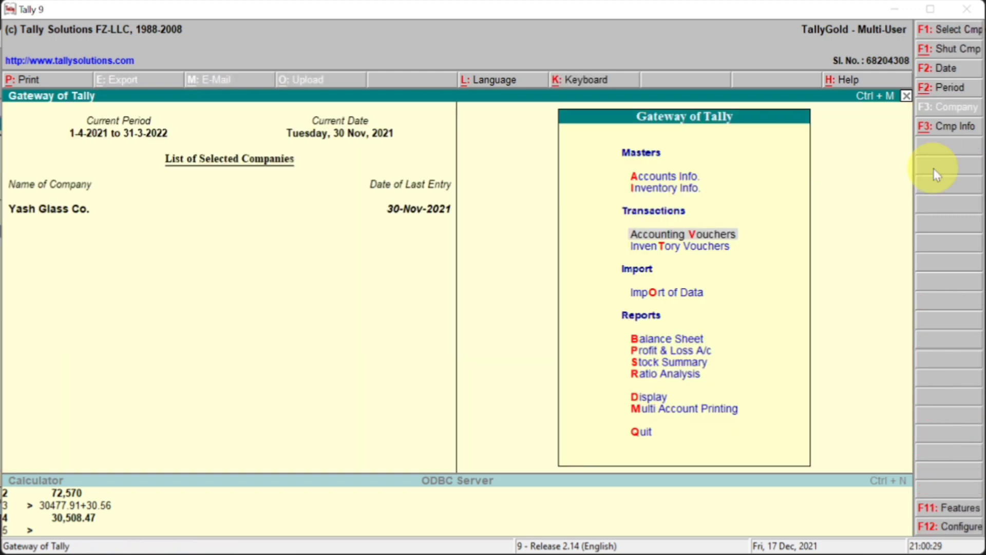
Start a payment voucher from OBC BANK and enter OUTPUT CGST @ 9 % with the amount 8,782.30
key(Return)
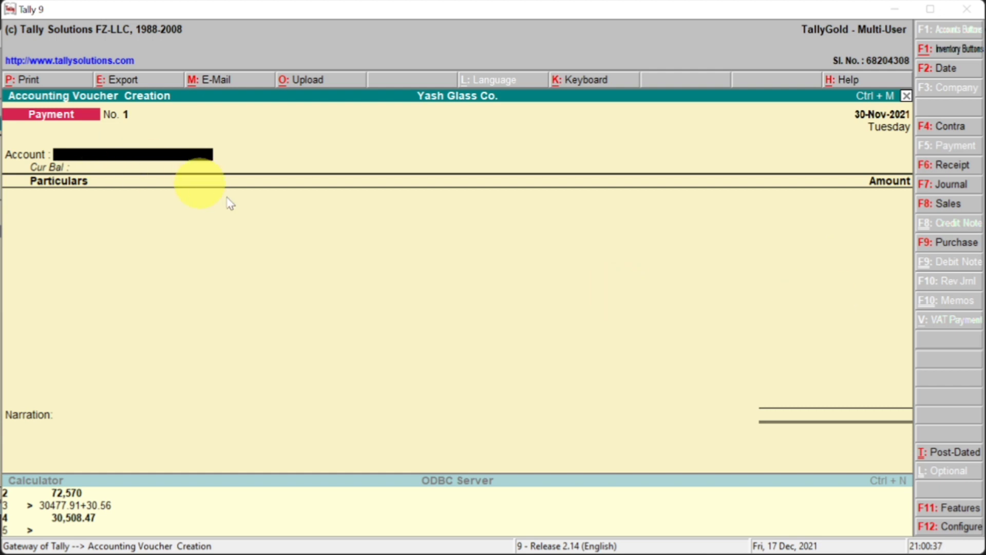
text(OBC)
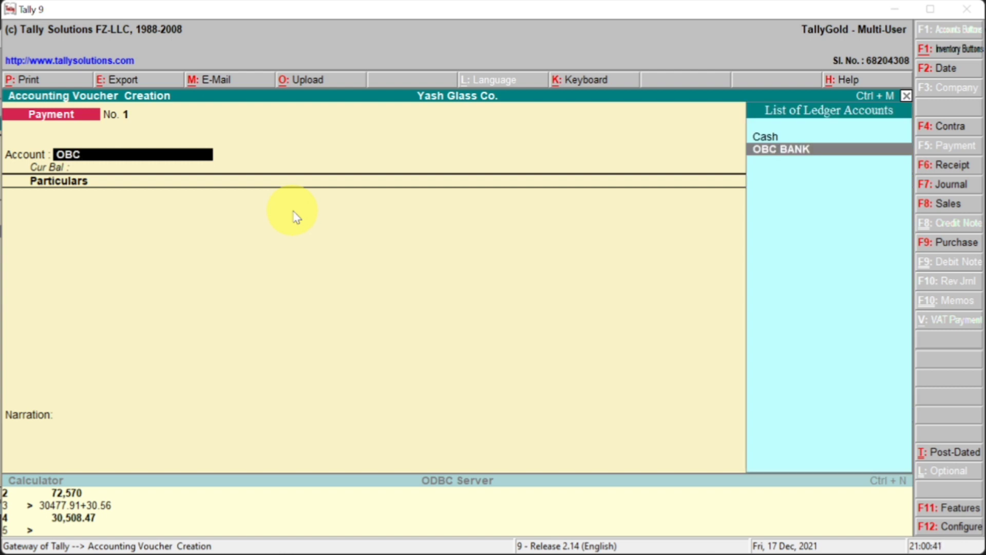
key(Return)
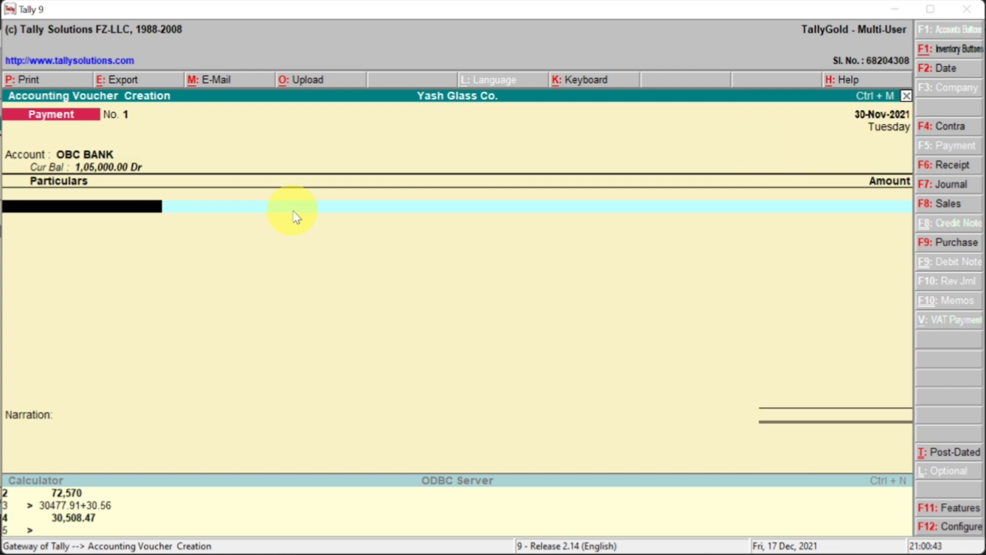
text(OUT)
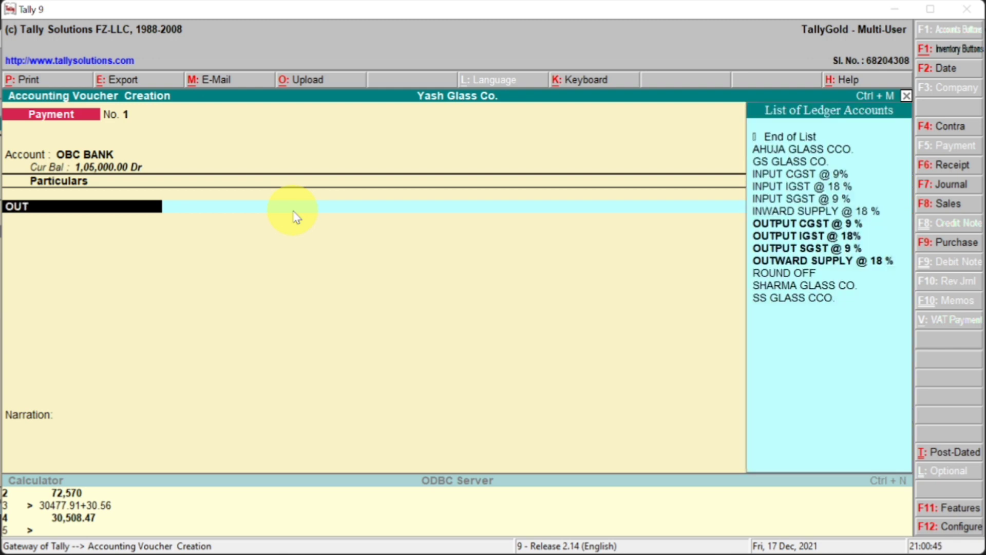
key(Up)
key(Up)
key(Up)
key(Up)
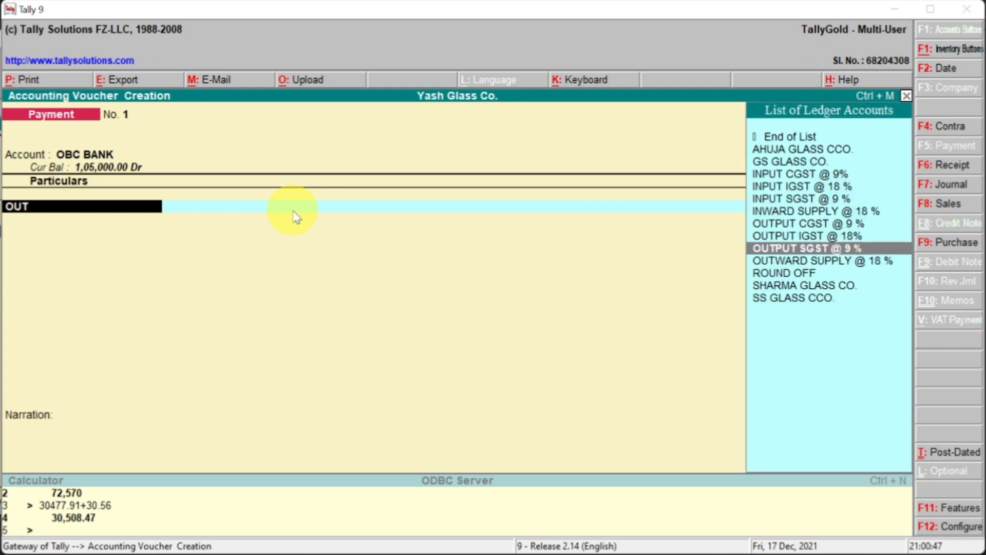
key(Return)
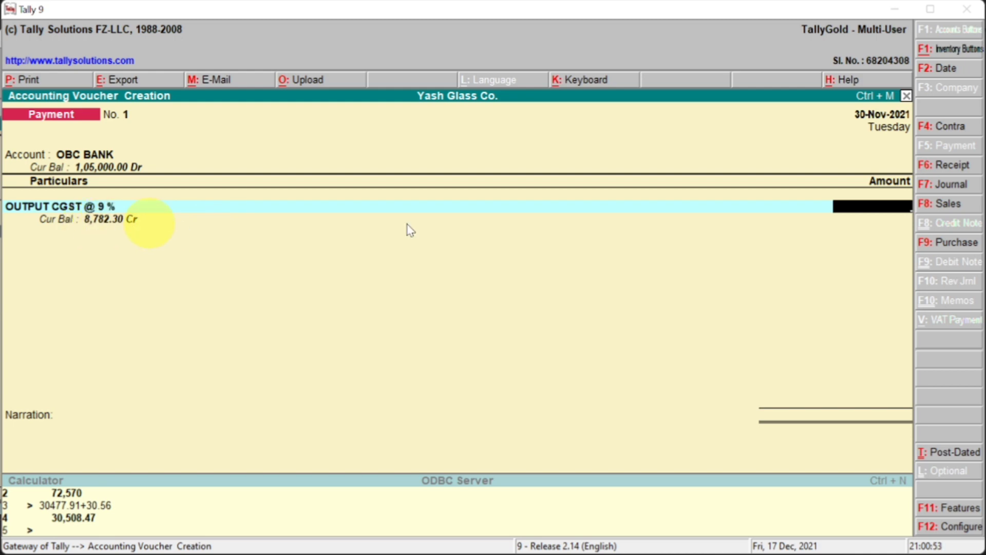
text(7)
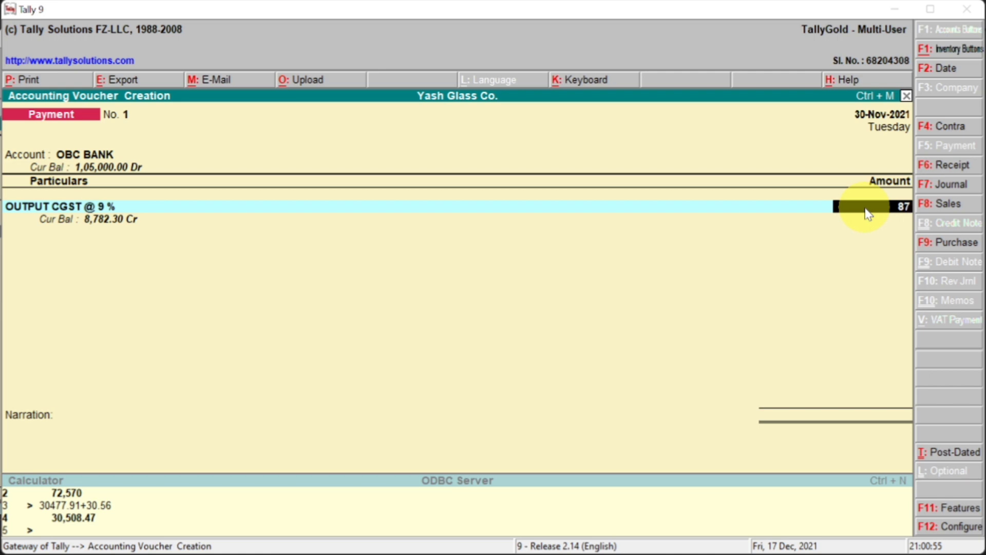
text(82.30)
key(Return)
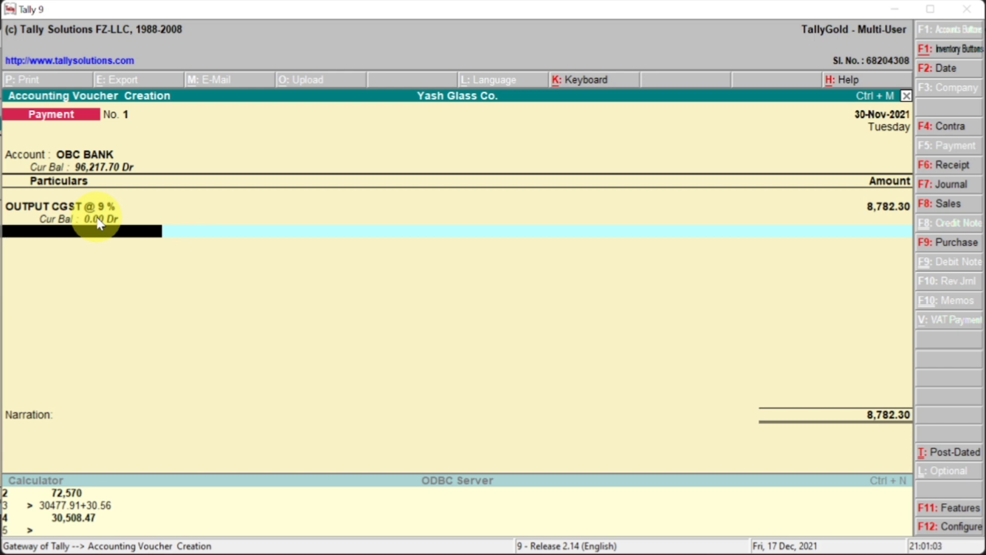
Add OUTPUT SGST @ 9 % to the payment voucher with the amount 22,881.35
text(GS)
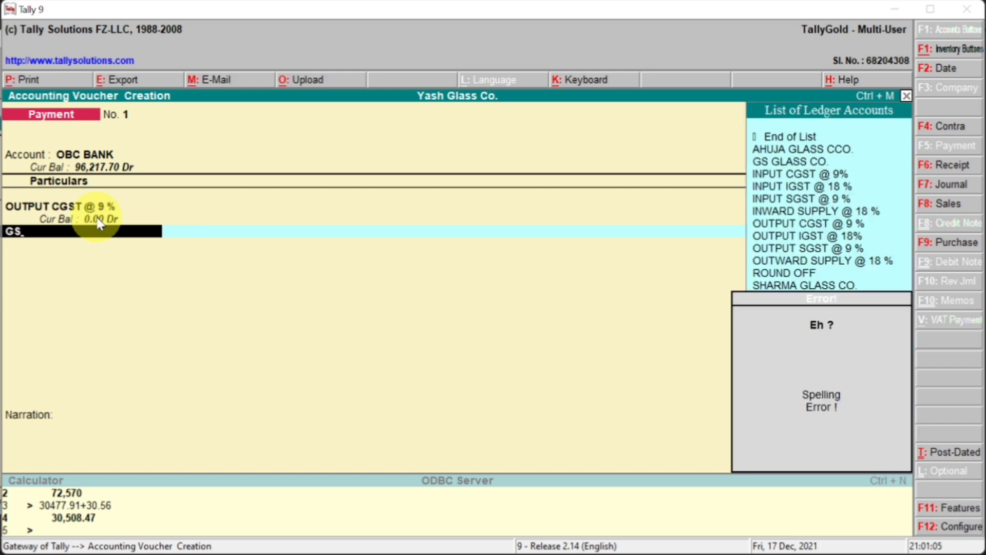
key(BackSpace)
key(BackSpace)
text(OUT)
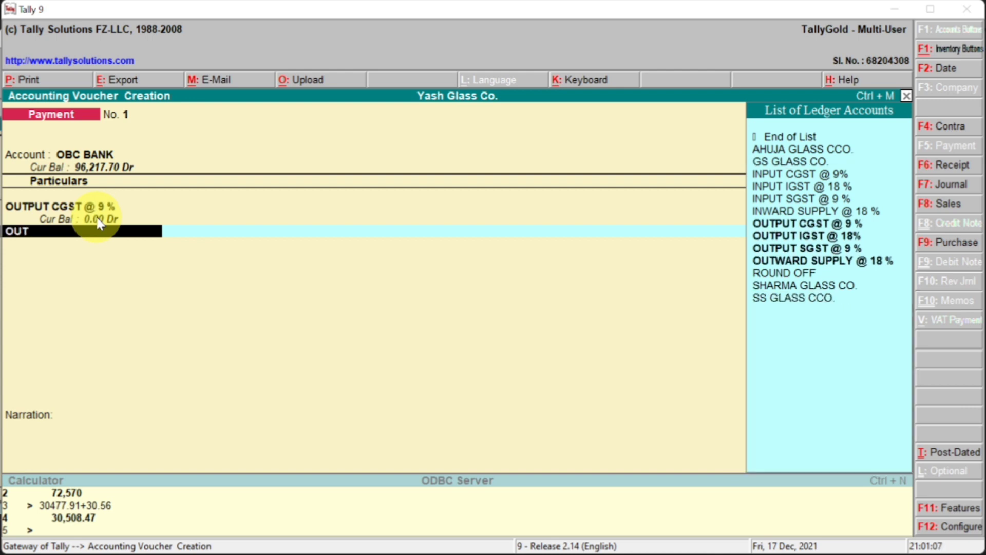
key(Up)
key(Up)
key(Up)
key(Down)
key(Return)
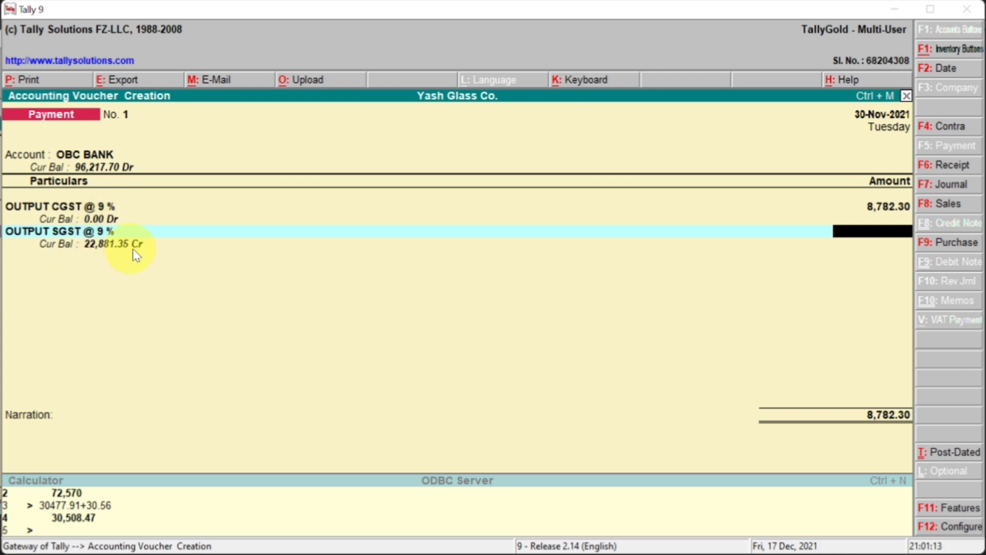
text(2,281.35)
key(Return)
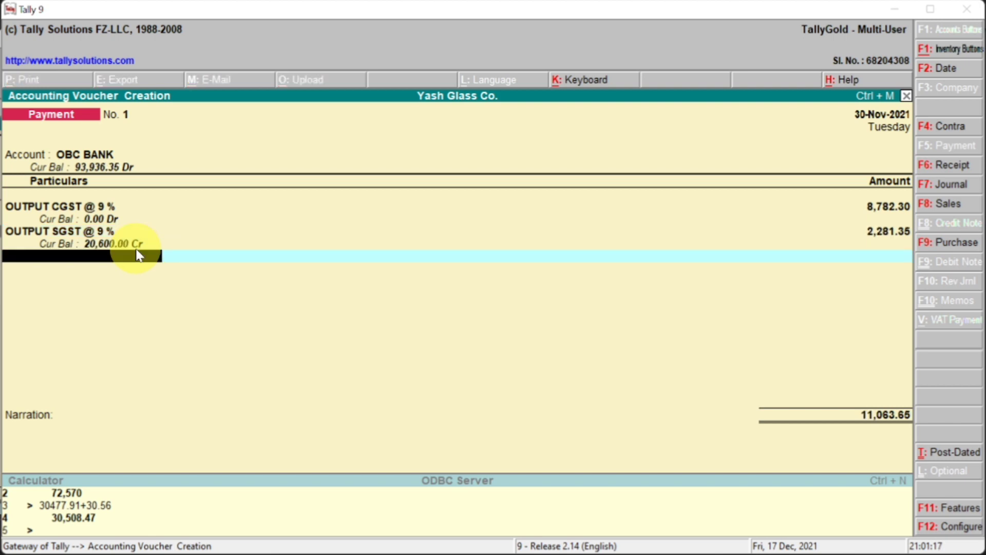
key(Return)
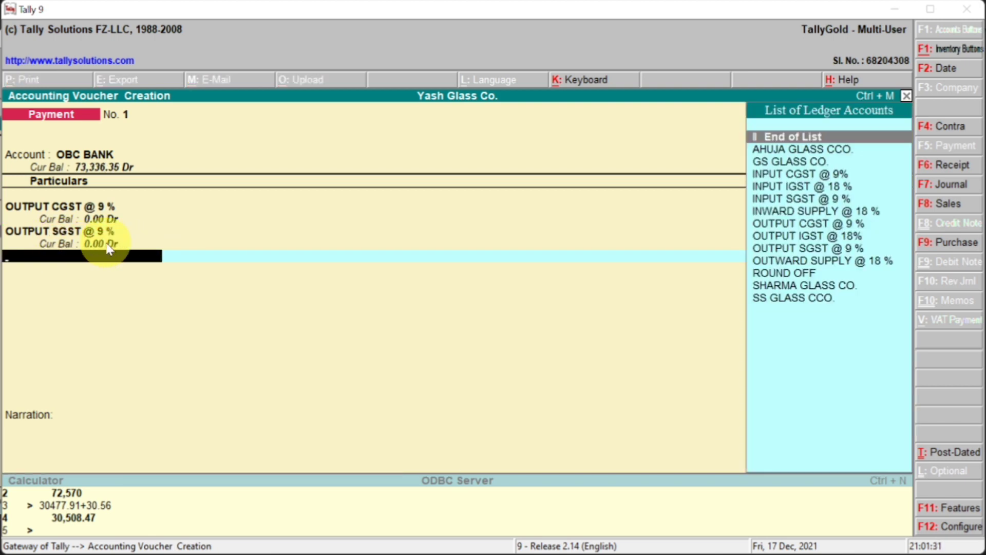
End the ledger entries, save the payment voucher without a cheque number or narration, and leave voucher entry
key(Return)
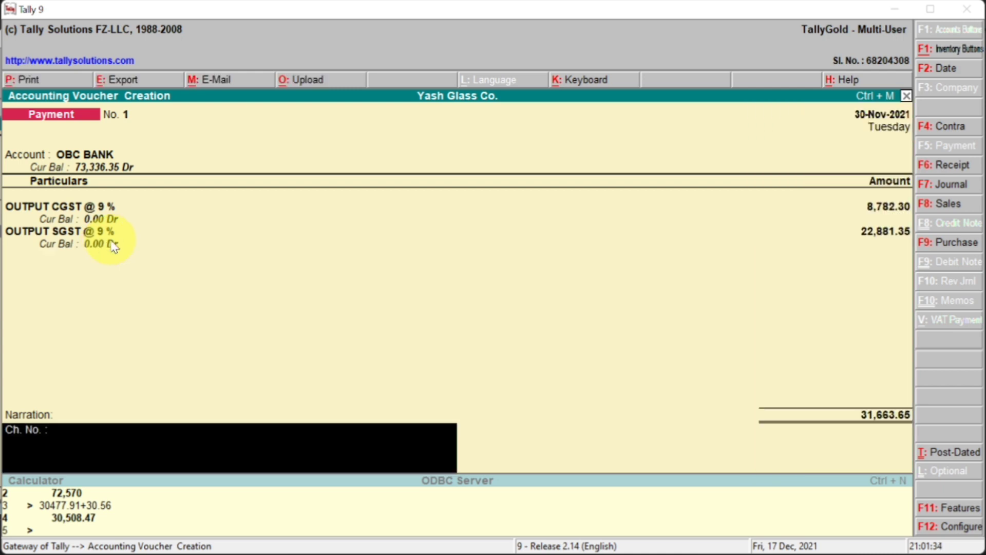
key(Return)
key(Return)
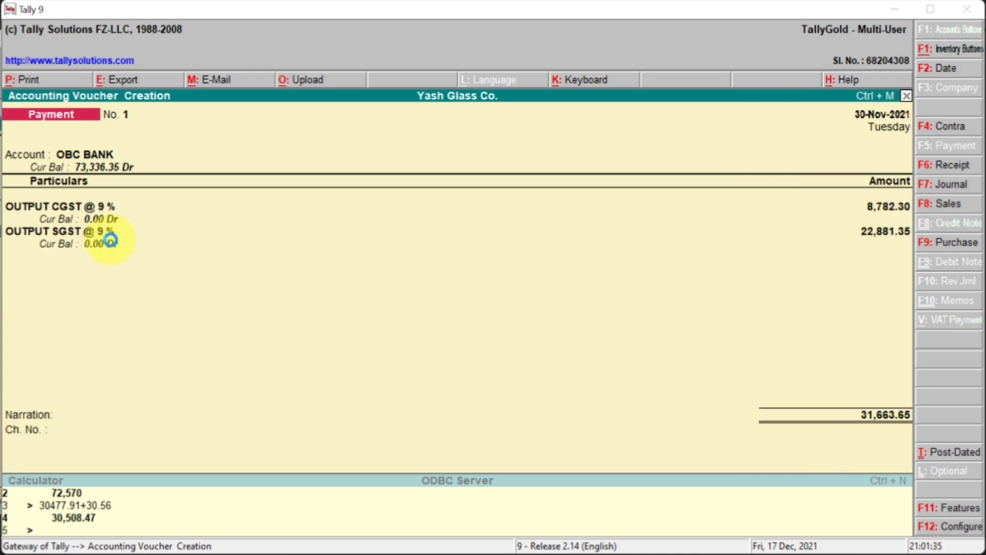
key(Escape)
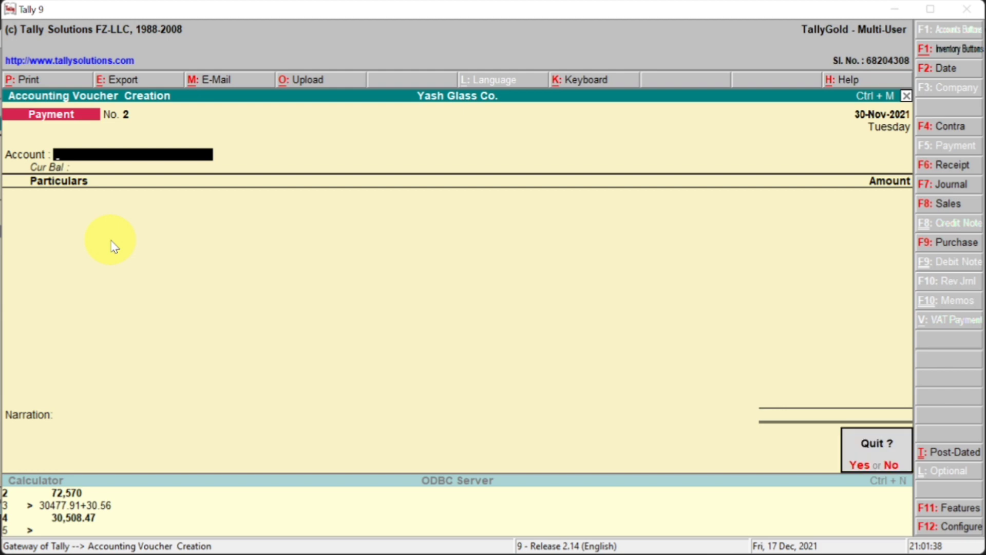
key(Return)
Open the Balance Sheet and drill into Duties & Taxes to check the tax balances after the GST payment
key(b)
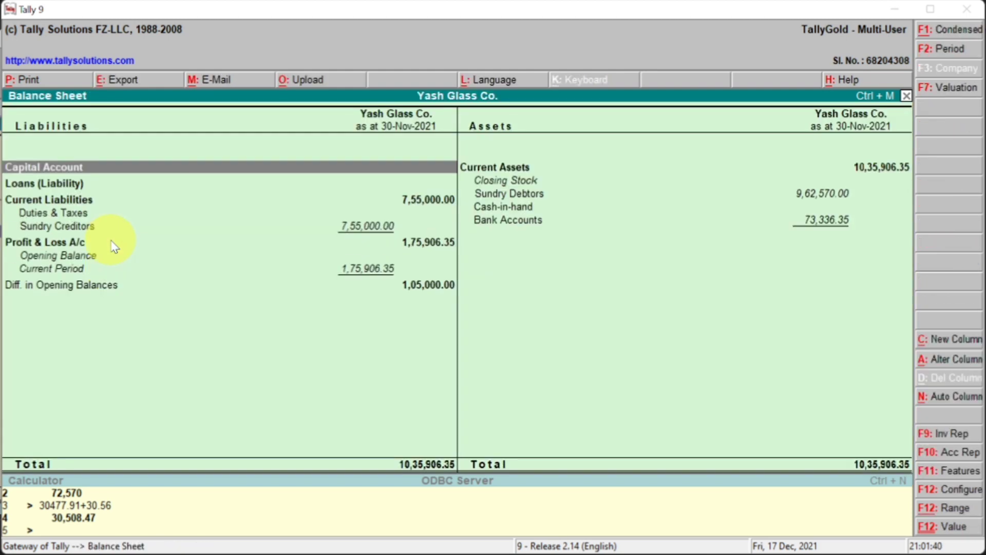
click(90, 215)
click(91, 215)
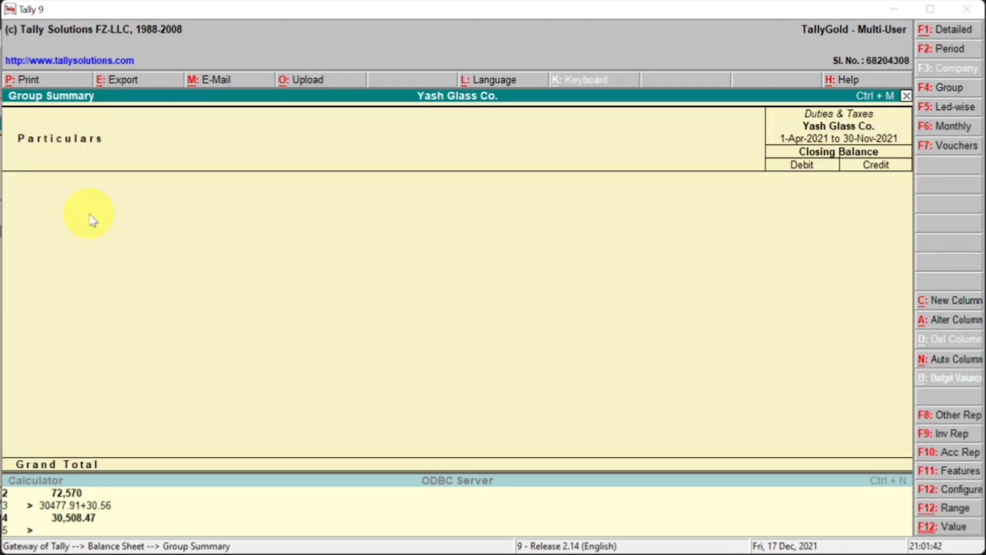